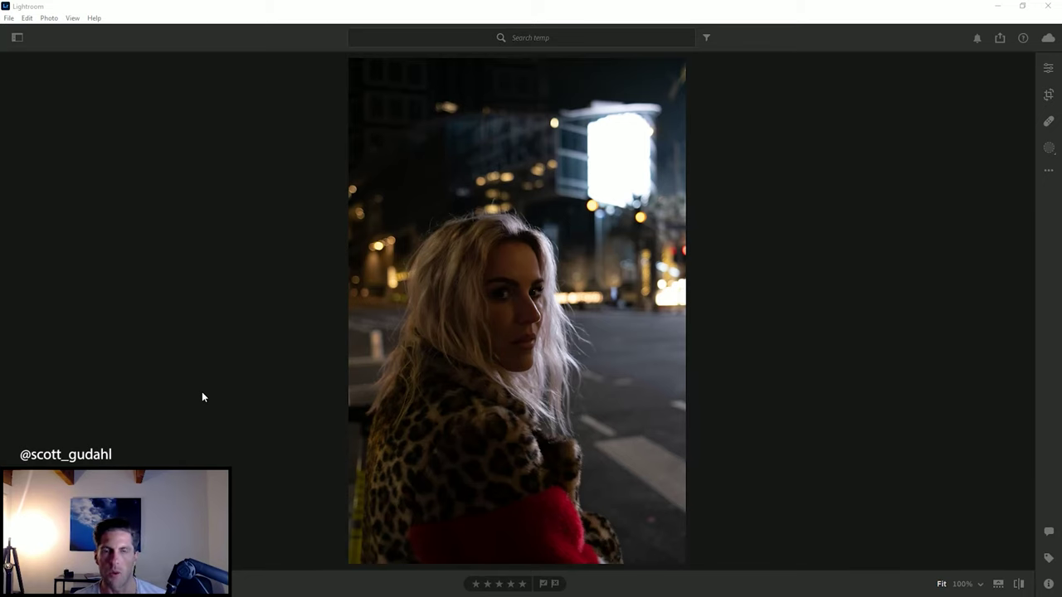
- Set Light to Exposure -0.09, Contrast -16, Highlights -52, Shadows +33, Whites +7, Blacks +2
key("e")
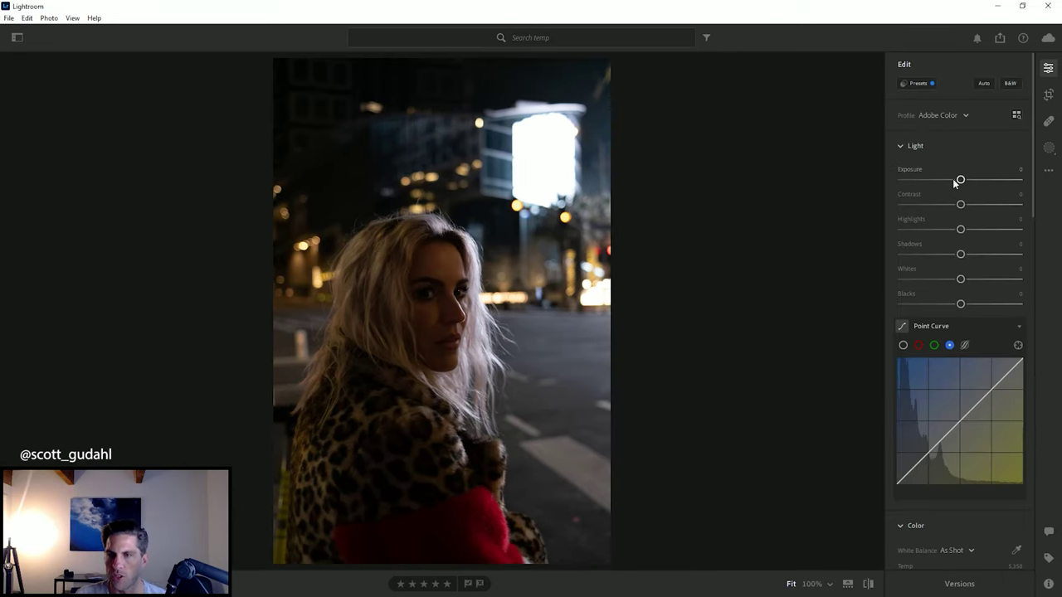
left_click_drag(961, 181, 980, 255)
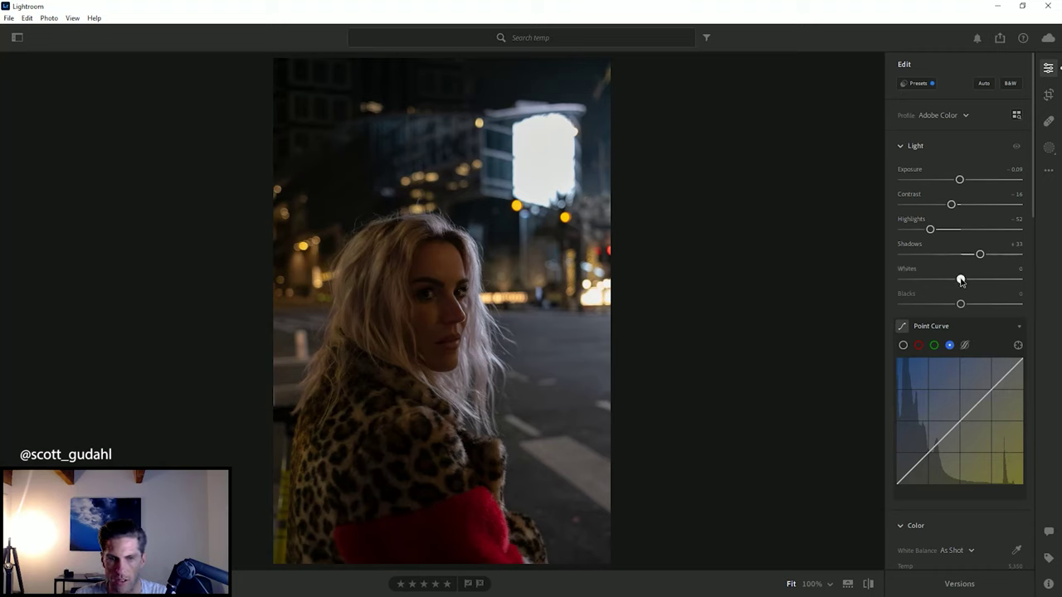
left_click_drag(960, 280, 961, 306)
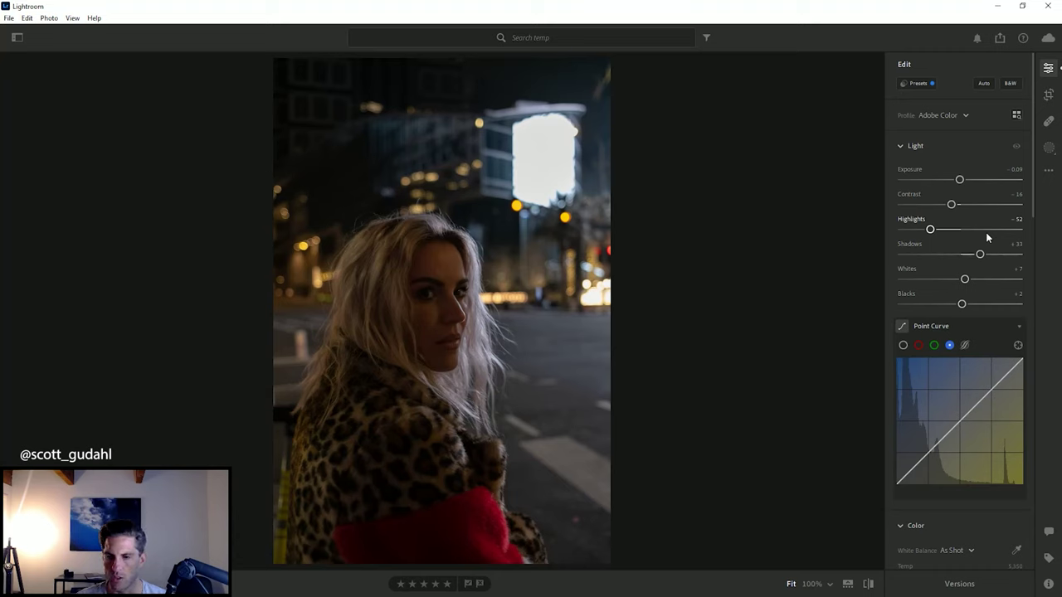
- Select the RGB Point Curve channel and add shadow, midtone and highlight points
scroll(982, 273, "down", 3)
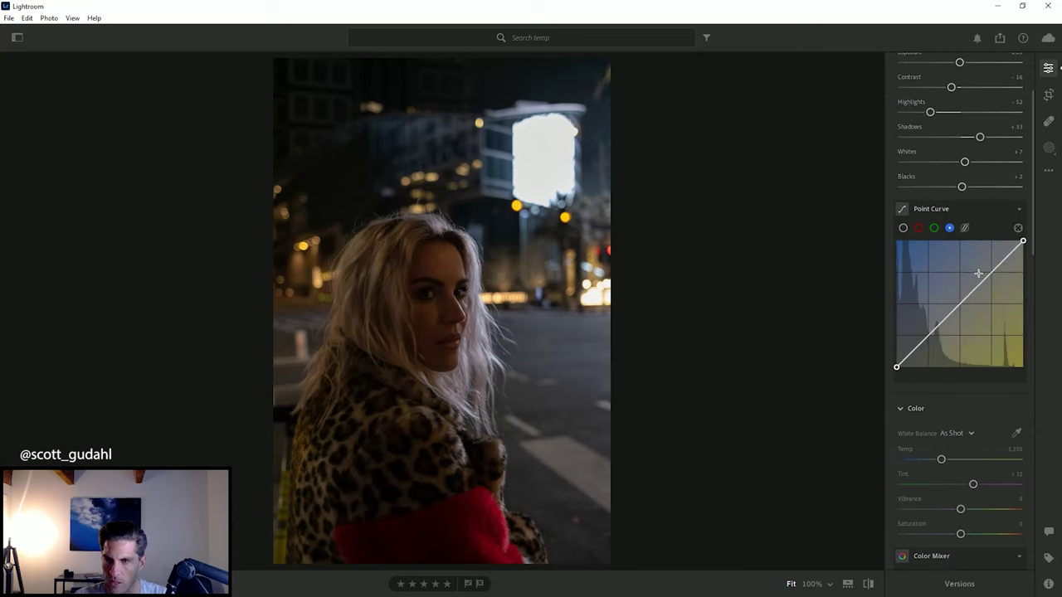
left_click(903, 228)
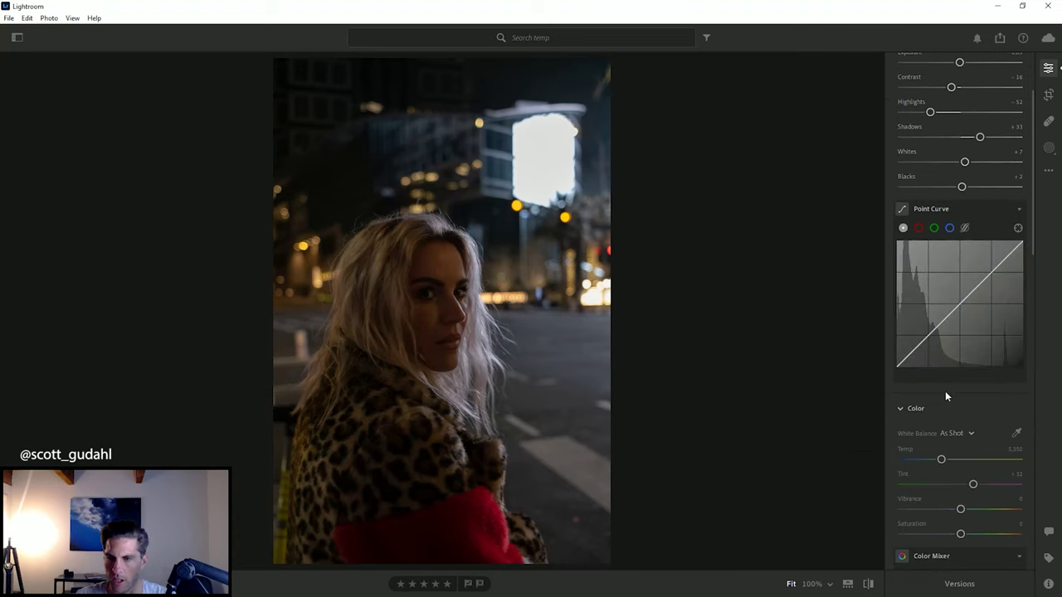
left_click(923, 342)
left_click(959, 305)
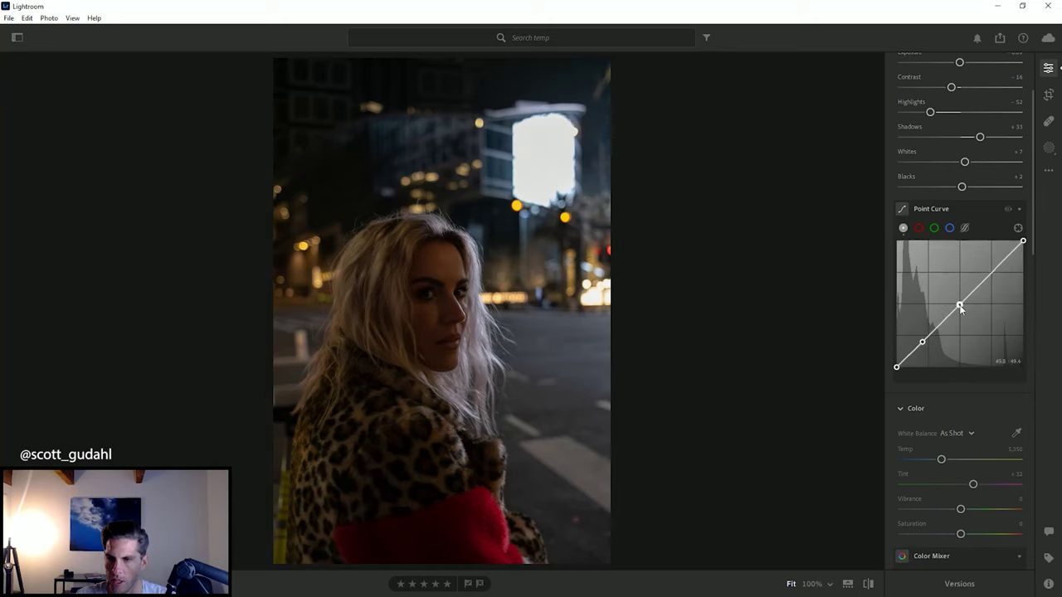
left_click(992, 275)
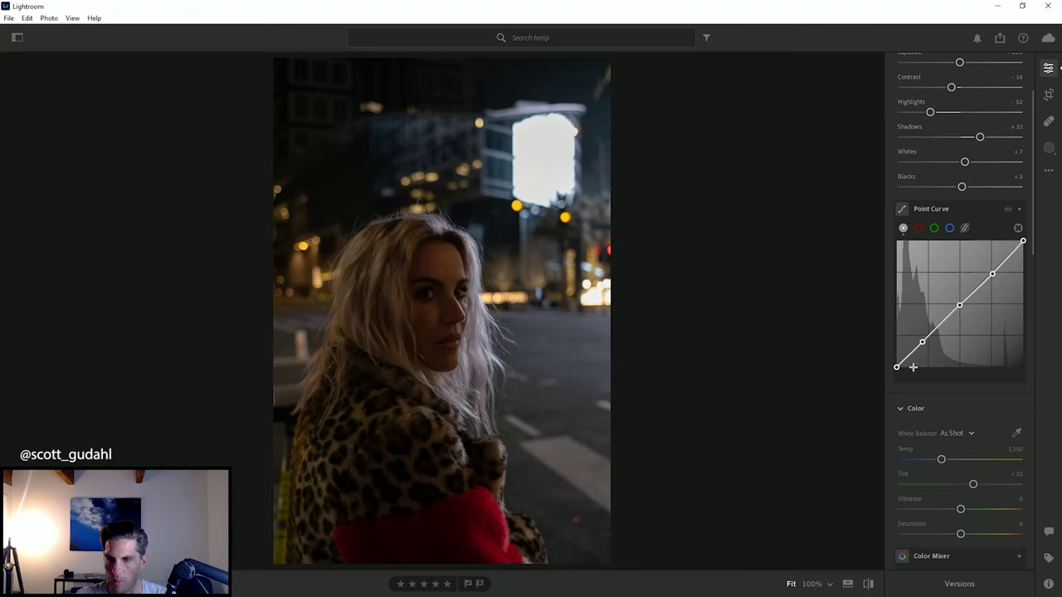
- Drag the curve points into a gentle S-curve, lifting blacks and lowering the white point
left_click_drag(923, 347, 921, 352)
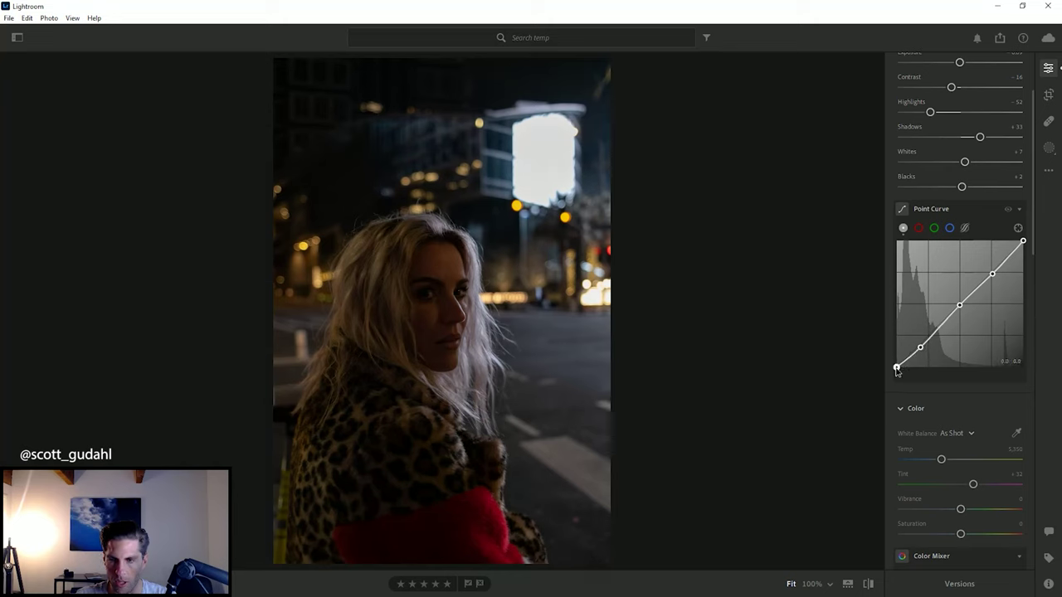
left_click_drag(896, 369, 921, 351)
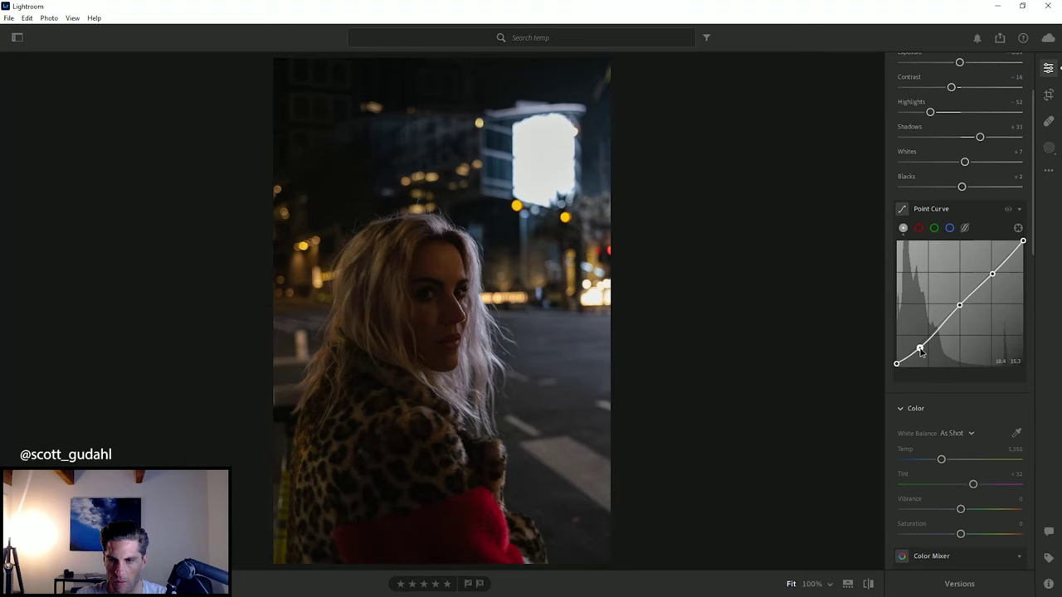
left_click_drag(959, 306, 955, 308)
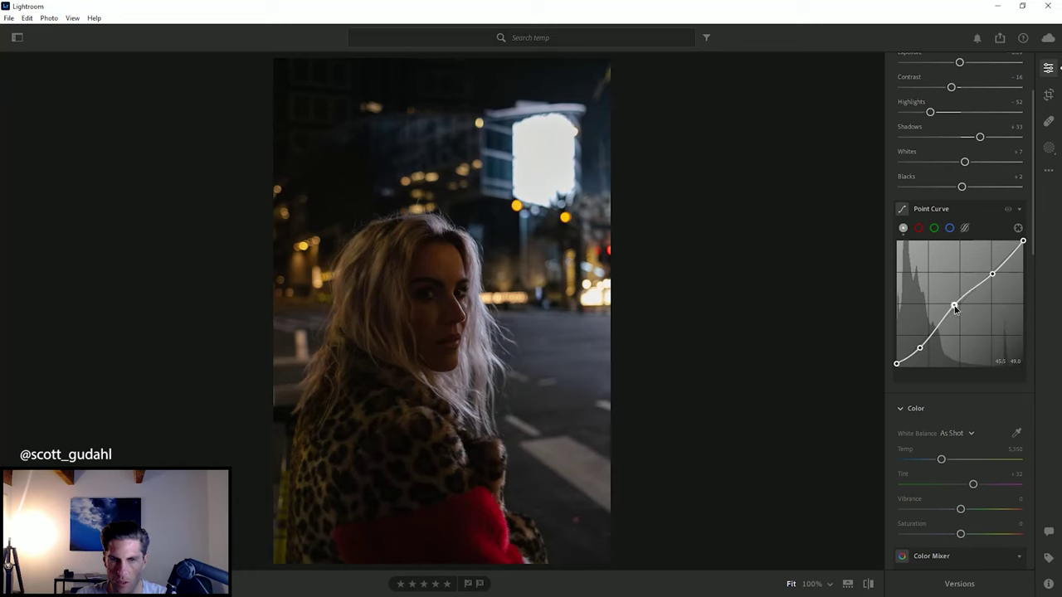
left_click_drag(992, 275, 987, 275)
left_click_drag(1023, 241, 1026, 257)
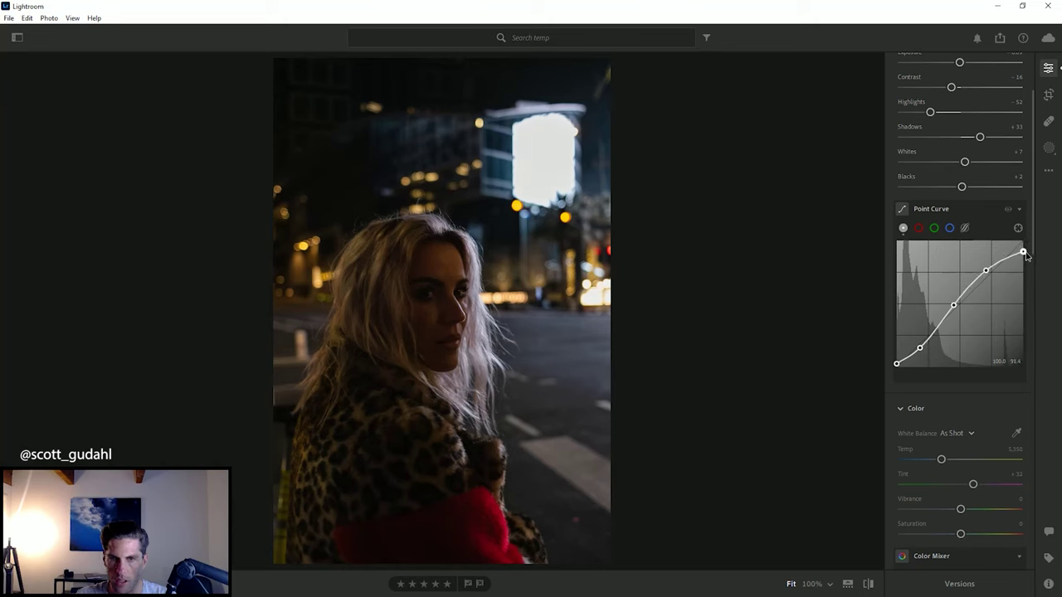
- Add a midtone and a lowered shadow point to the red channel curve
left_click(918, 228)
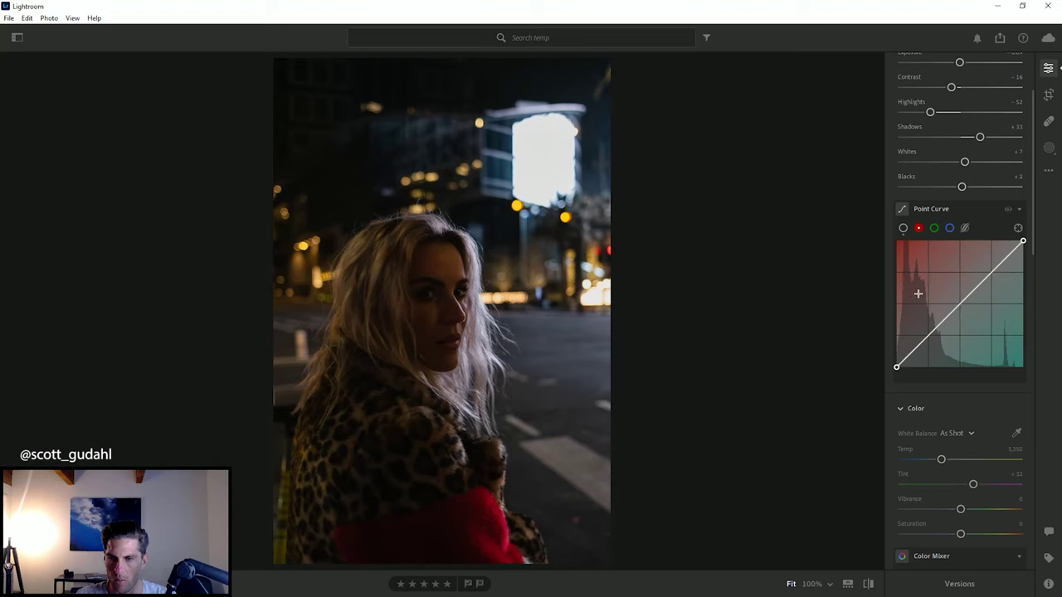
left_click(960, 305)
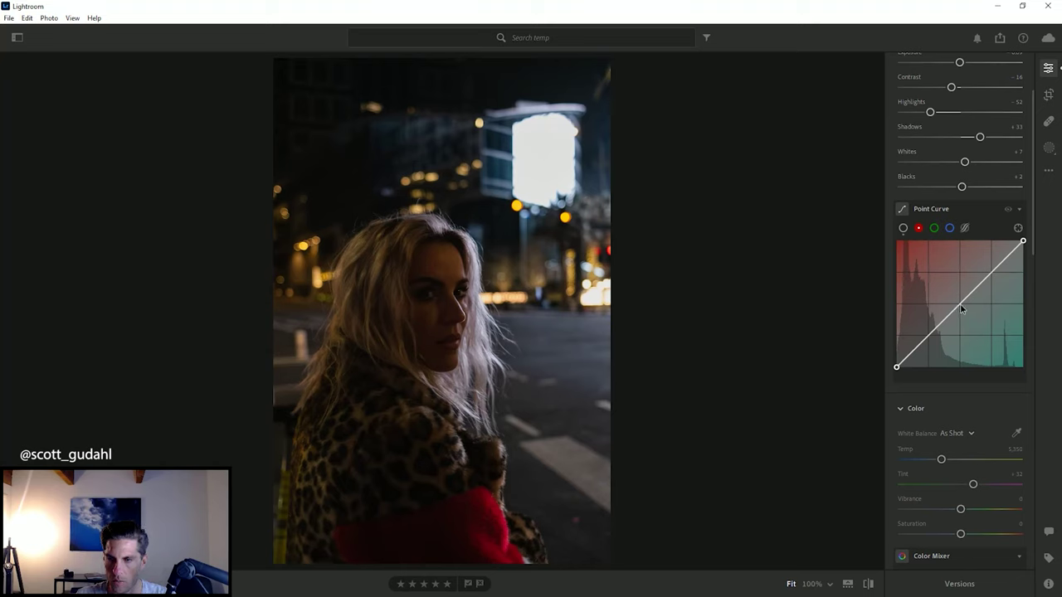
left_click_drag(960, 306, 963, 307)
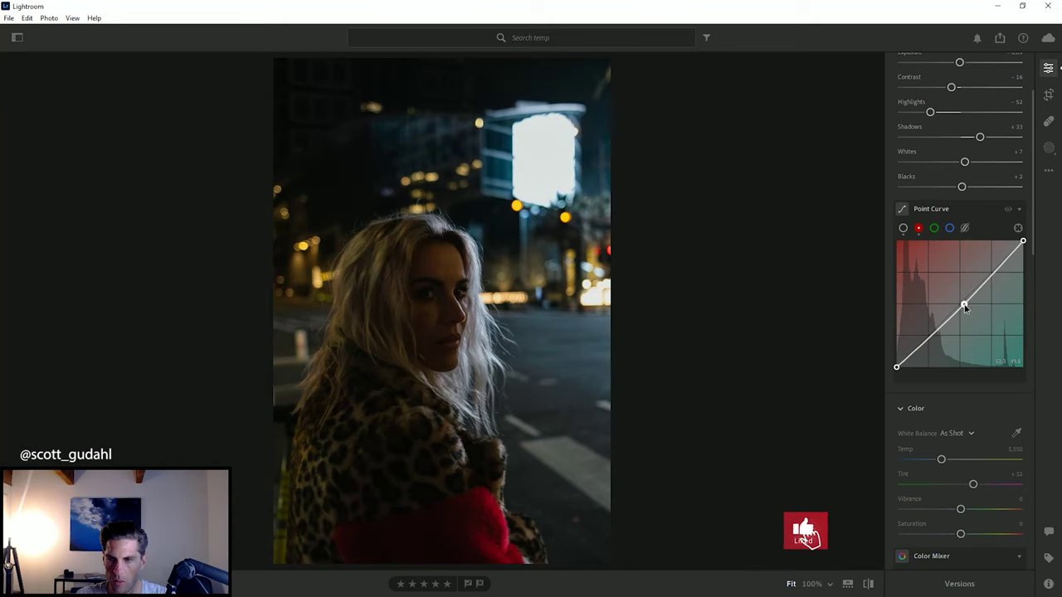
left_click(929, 337)
left_click_drag(929, 337, 929, 340)
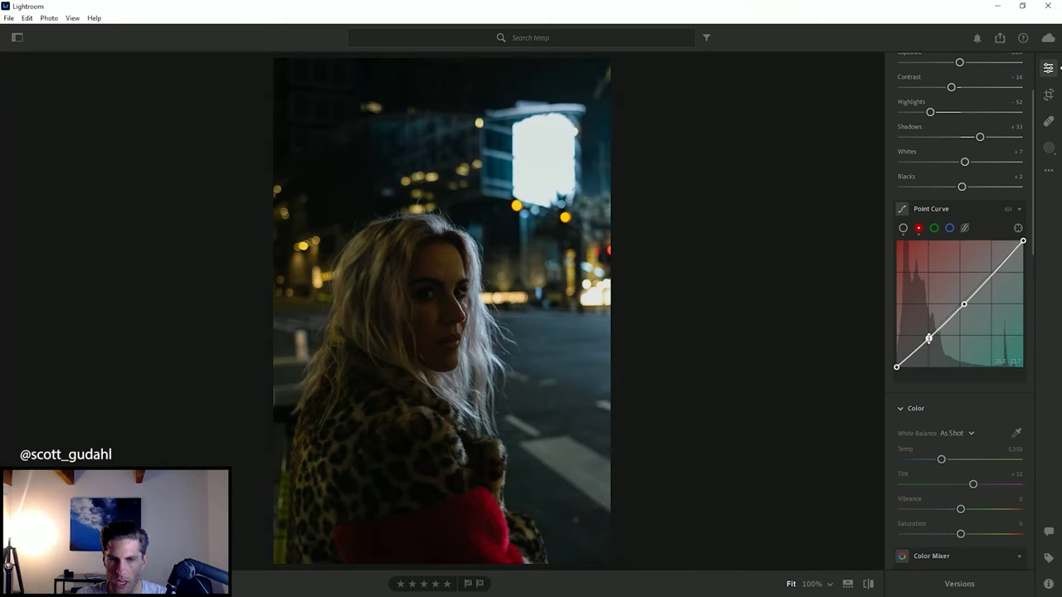
- Add a shadow point to the blue curve and lift its black point
left_click(935, 230)
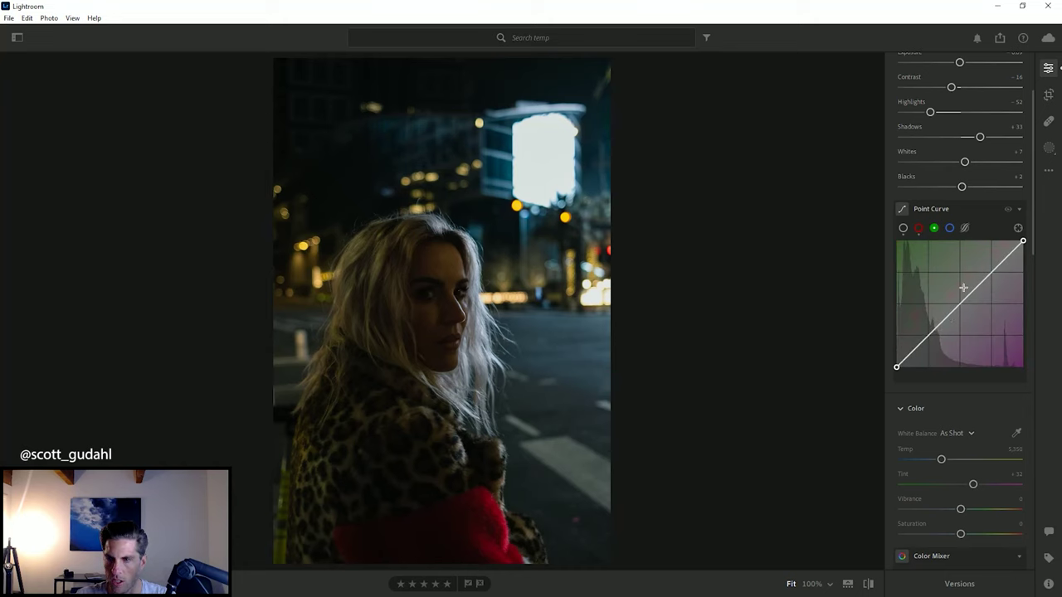
left_click(950, 229)
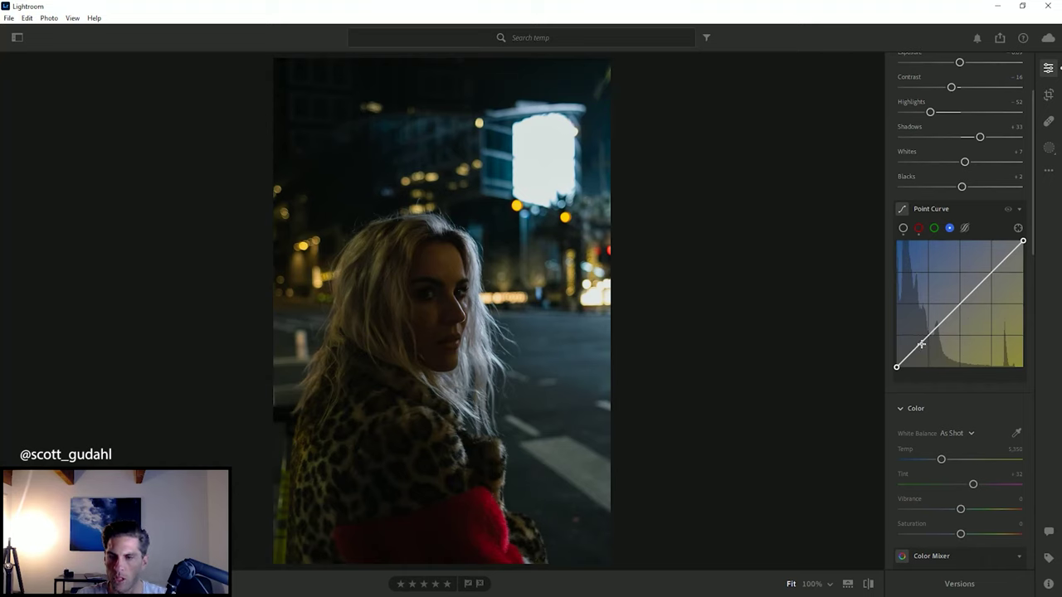
left_click(924, 339)
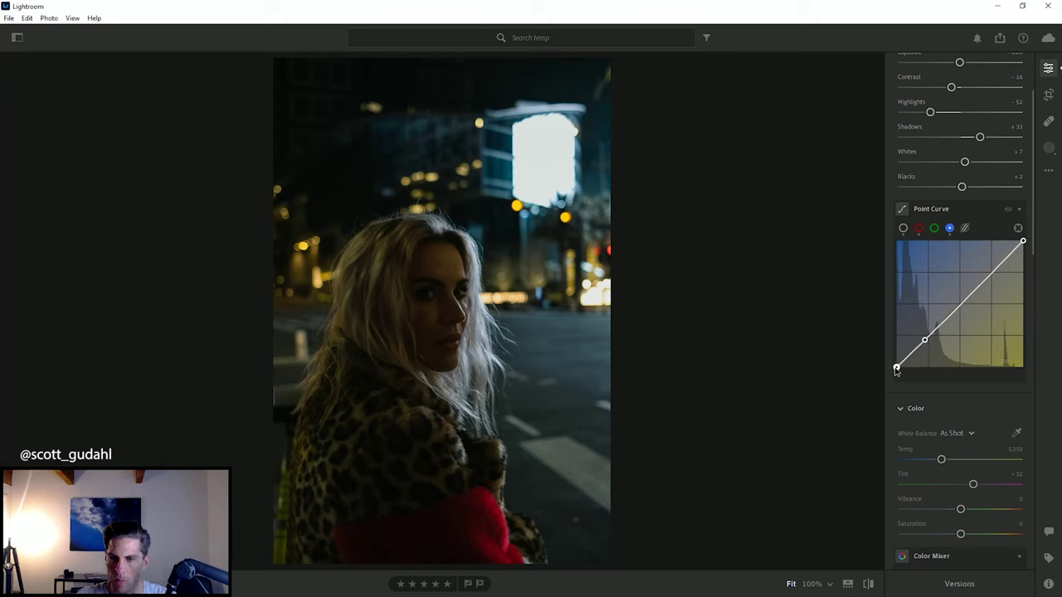
mouse_move(896, 370)
left_mouse_down()
mouse_move(895, 352)
mouse_move(896, 368)
mouse_move(922, 342)
mouse_move(896, 363)
left_mouse_up()
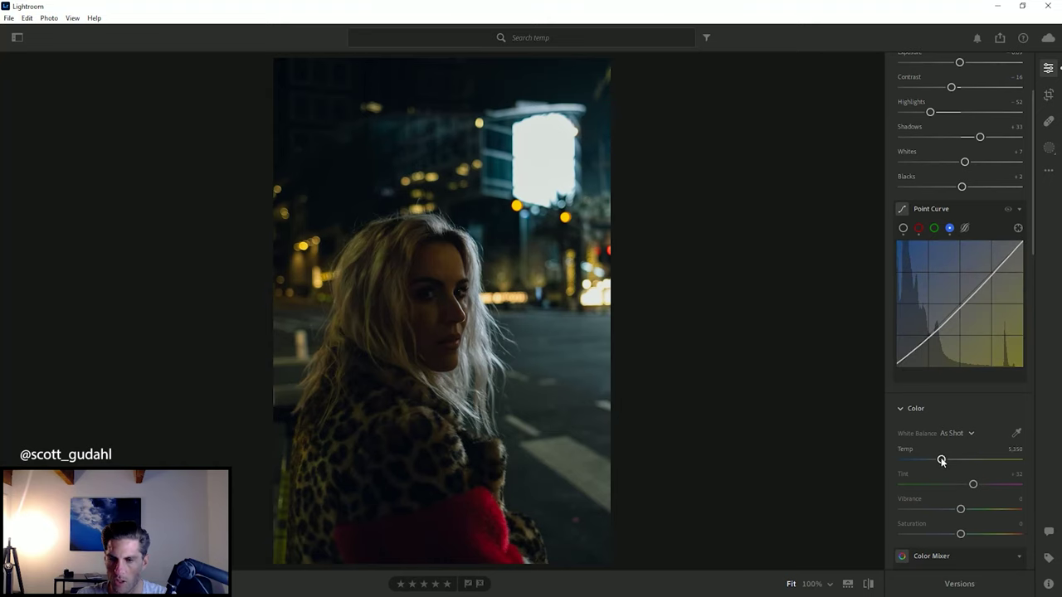
- Cool Temp to 5,067, ease Contrast to -19 and lift Shadows to +40
left_click_drag(942, 461, 939, 461)
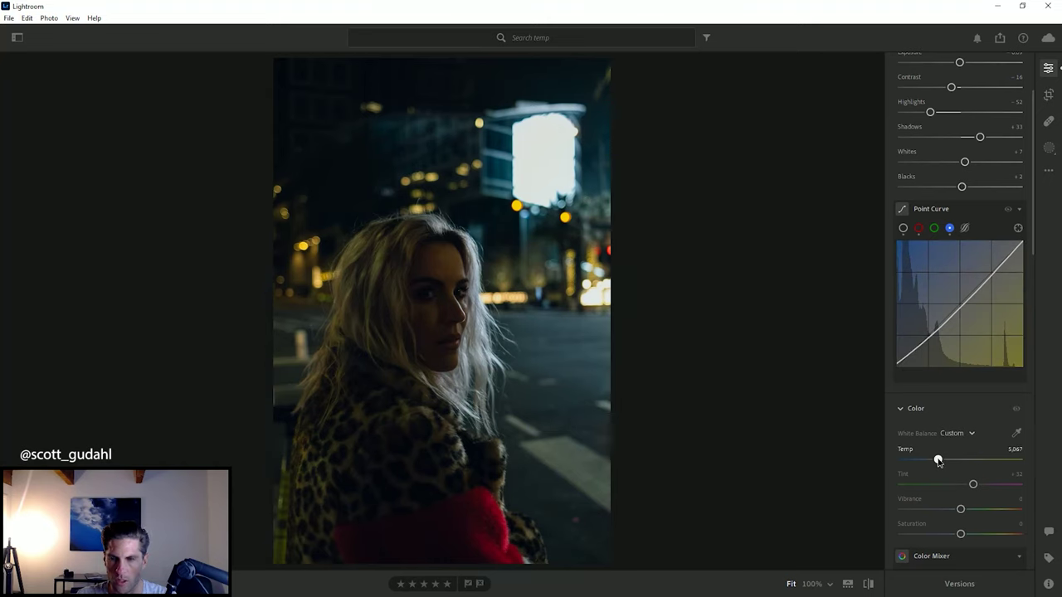
left_click(904, 229)
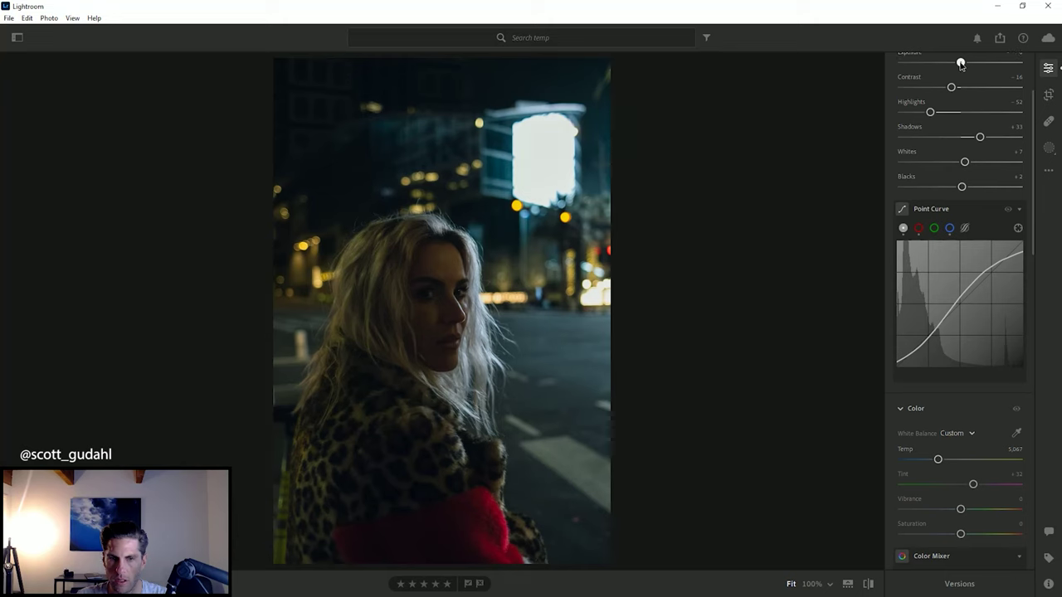
left_click_drag(952, 87, 950, 88)
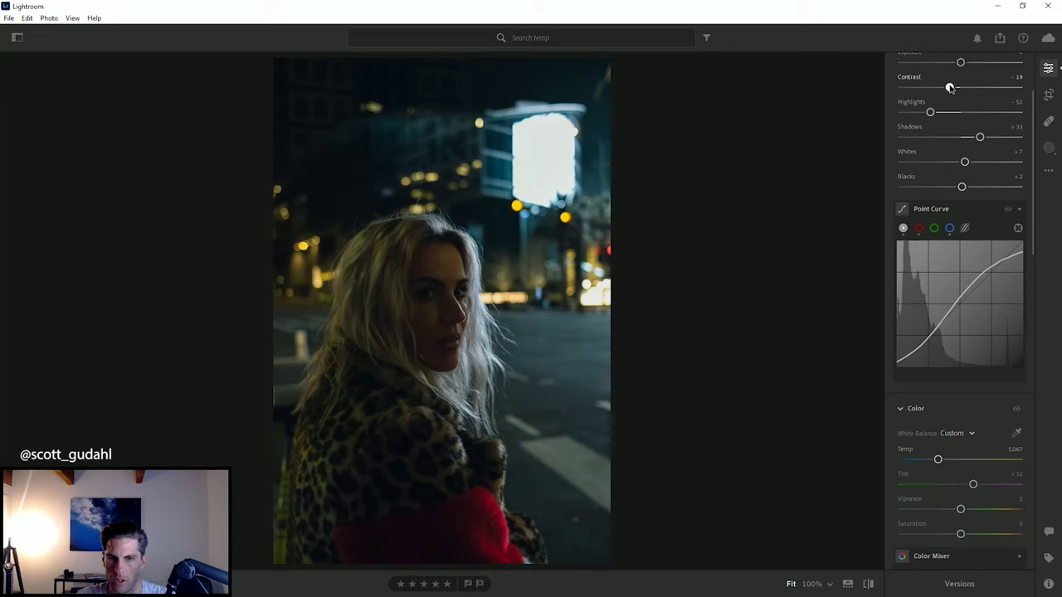
left_click_drag(979, 137, 983, 139)
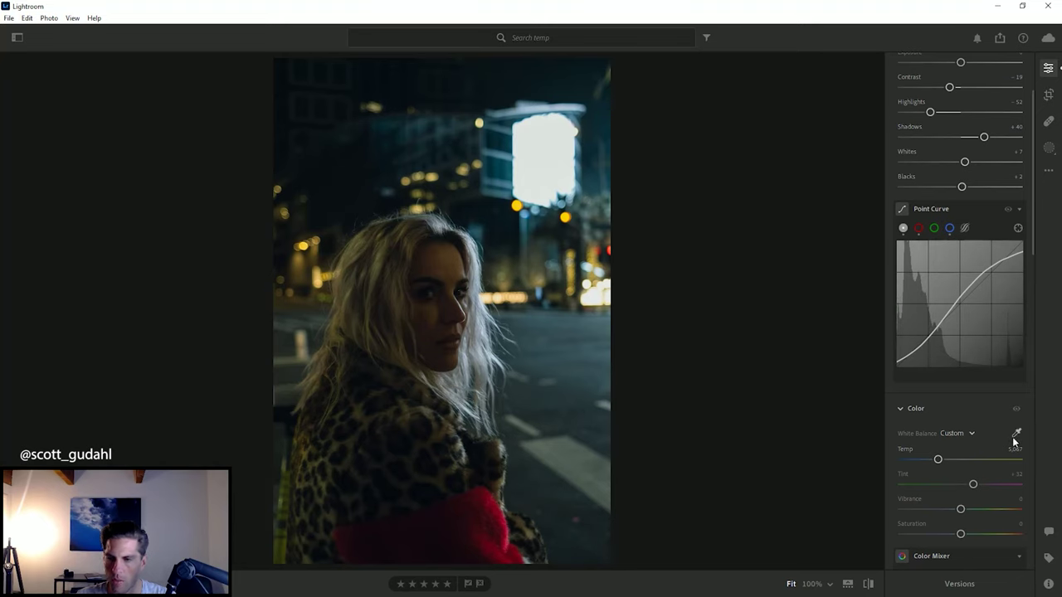
- Mute Vibrance to -5 and Saturation to -2
scroll(956, 452, "down", 3)
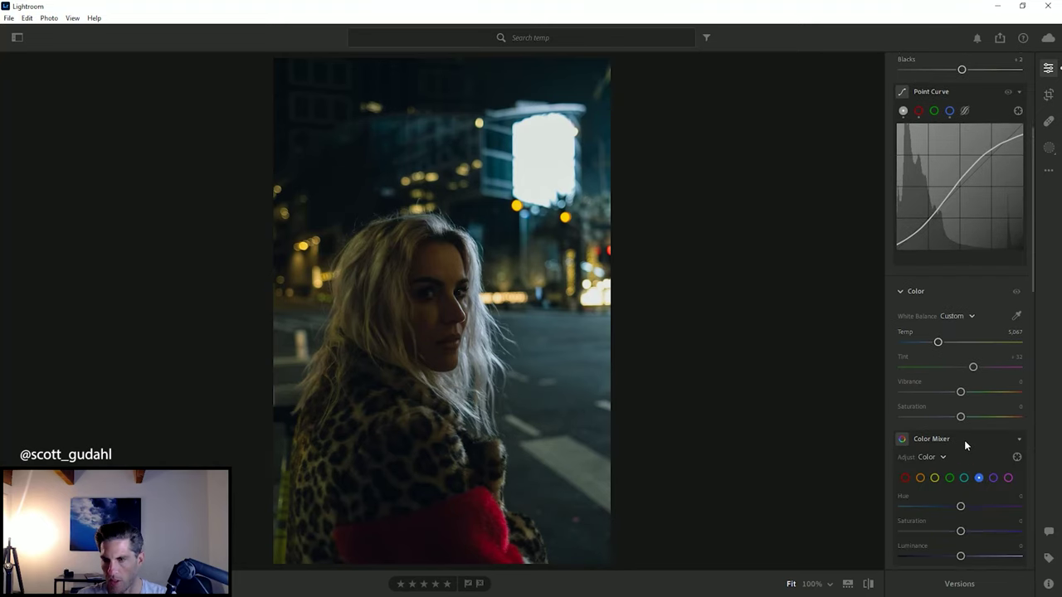
left_click_drag(960, 417, 957, 392)
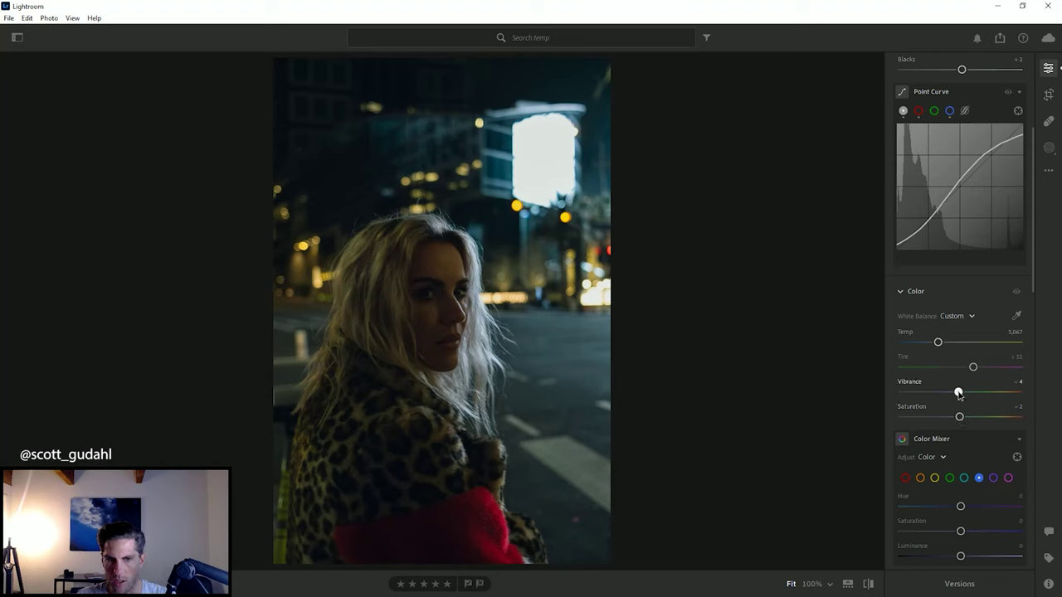
scroll(929, 389, "down", 3)
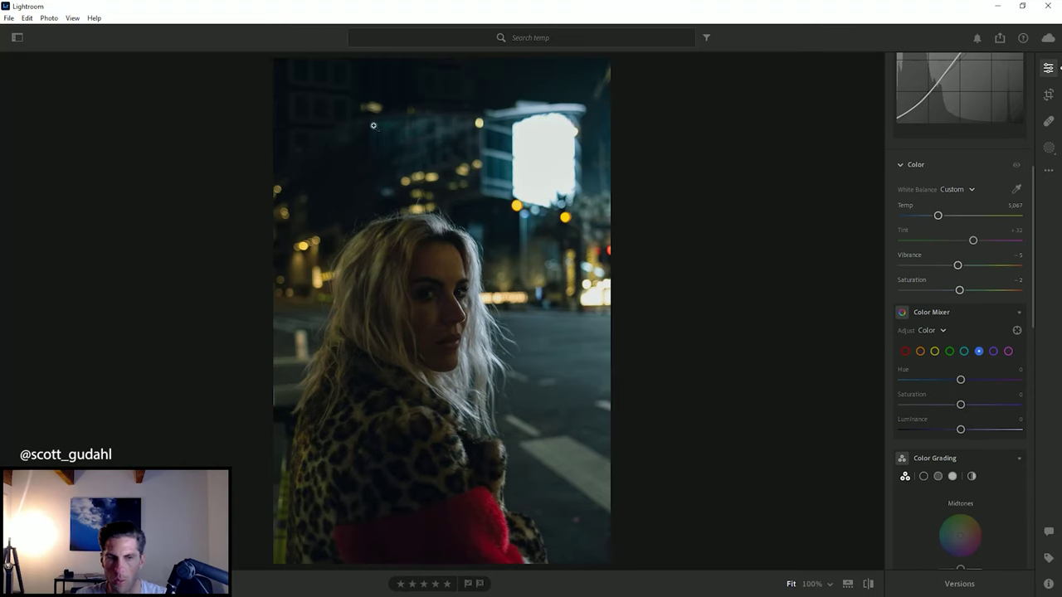
- Lower yellow saturation and boost aqua saturation with a +22 hue shift
left_click(935, 351)
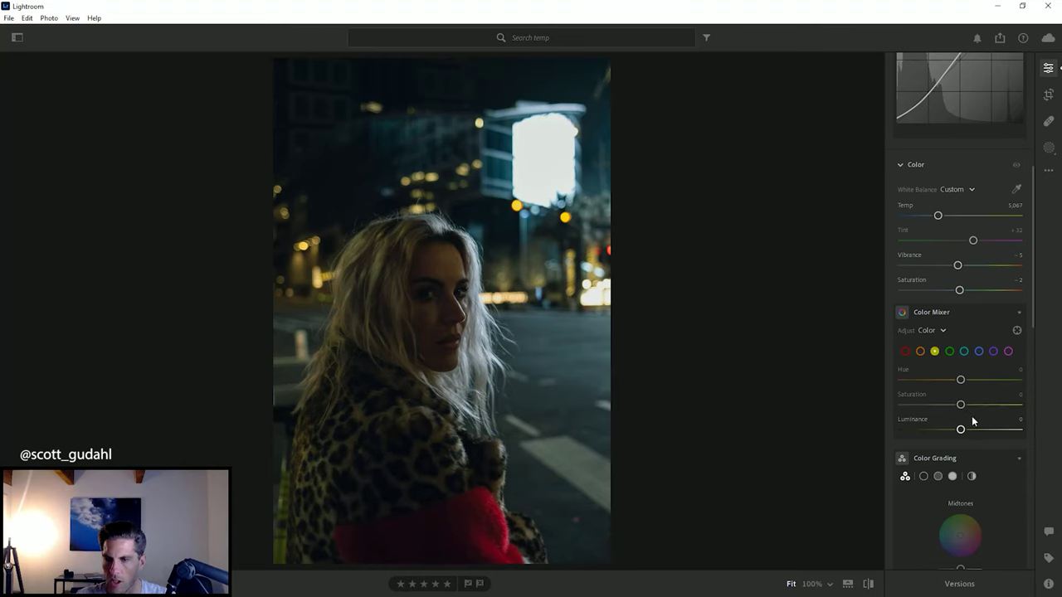
left_click_drag(960, 404, 947, 405)
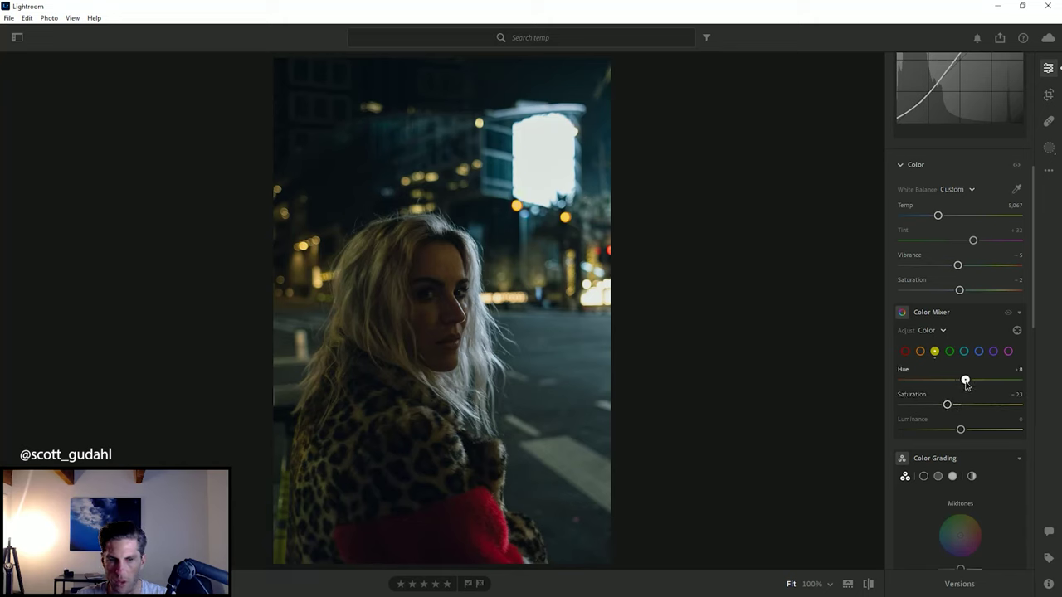
left_click(964, 352)
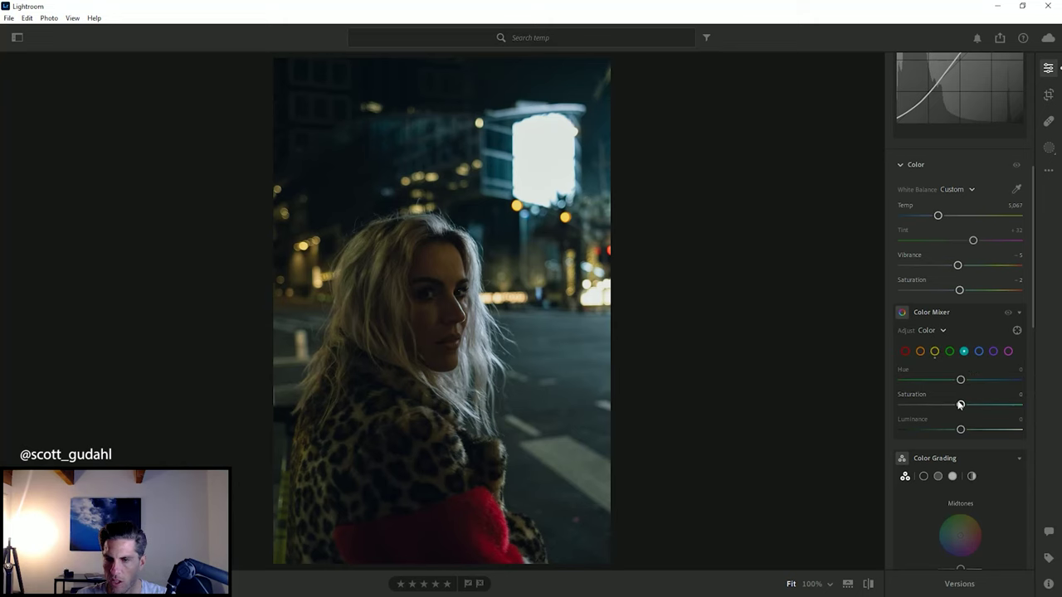
left_click_drag(959, 406, 973, 379)
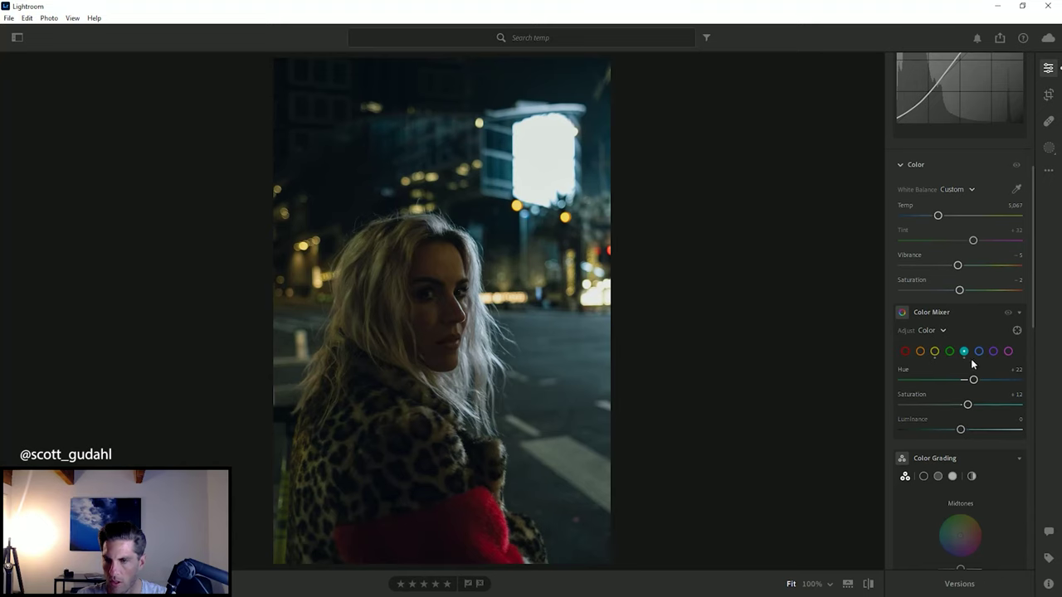
- Shift blue hue to -17 with more saturation, and desaturate purple (-64) and magenta (-58)
left_click(979, 352)
left_click_drag(961, 408, 952, 381)
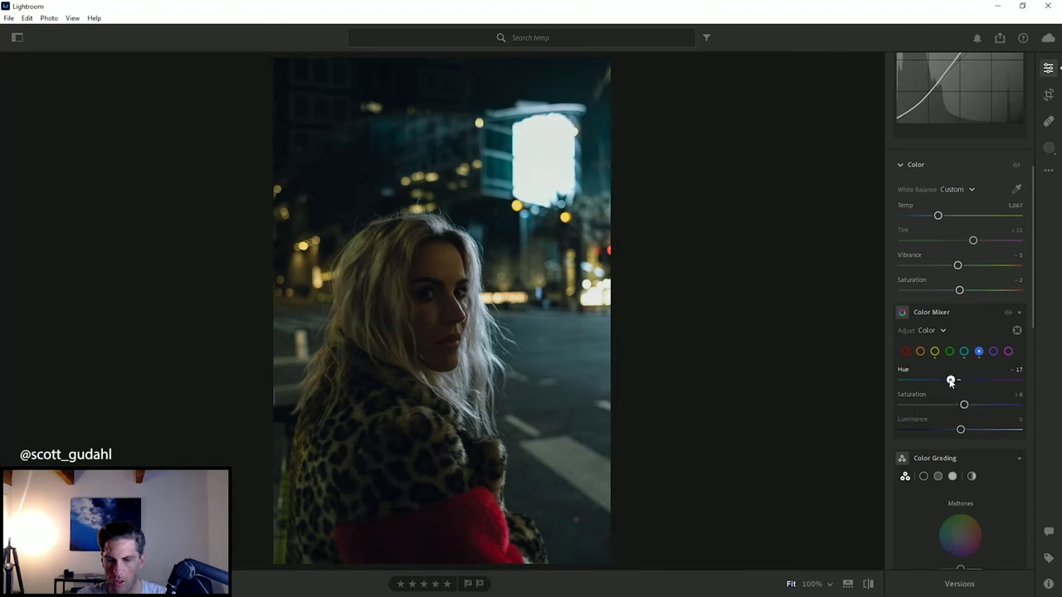
left_click(993, 351)
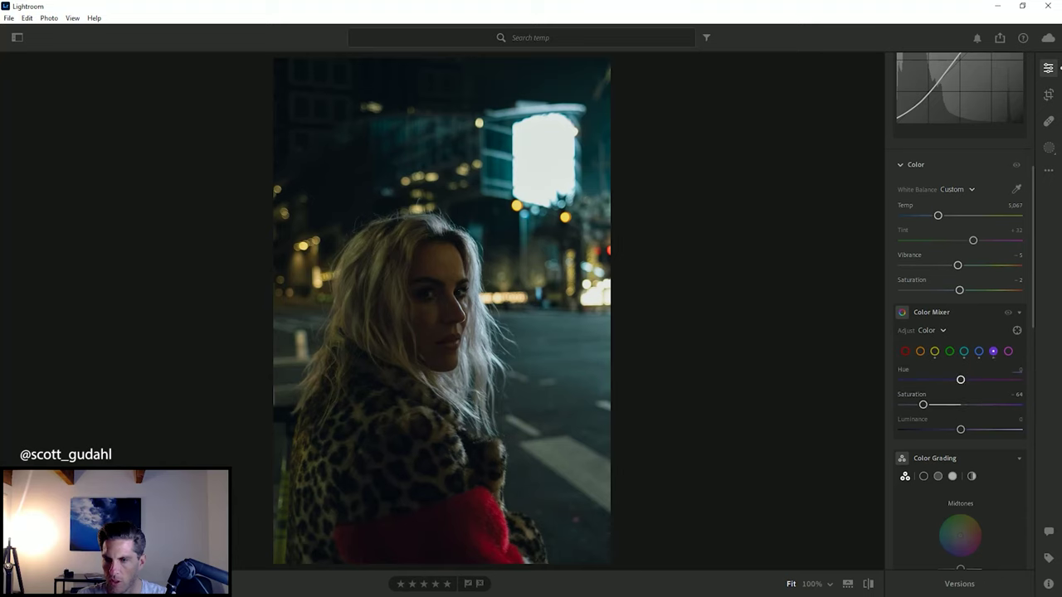
left_click(1008, 350)
left_click_drag(961, 405, 926, 406)
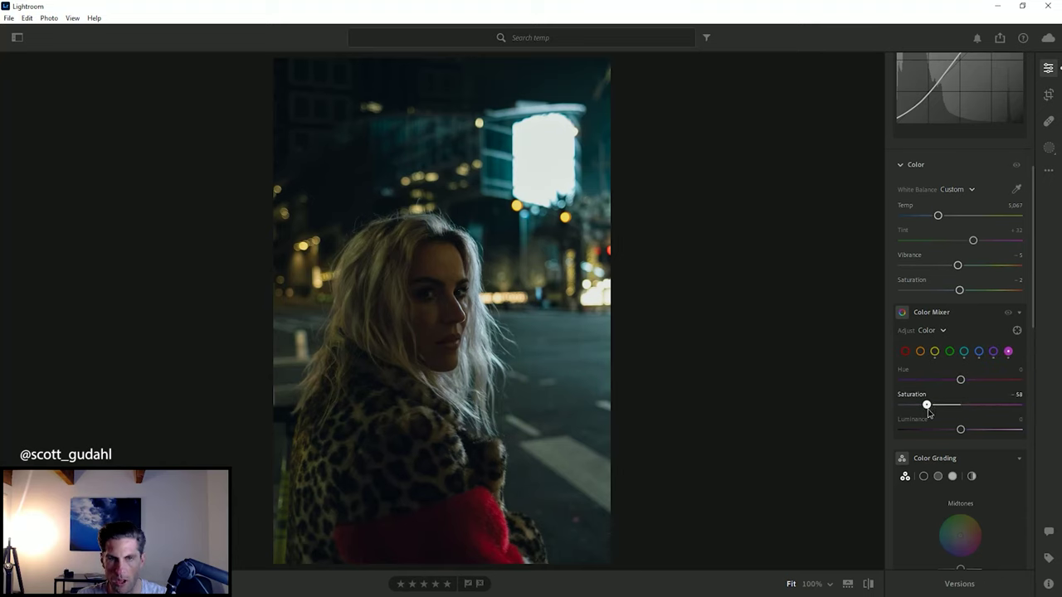
- Lift the blue channel curve's shadows and reposition its highlight endpoint
scroll(979, 168, "up", 2)
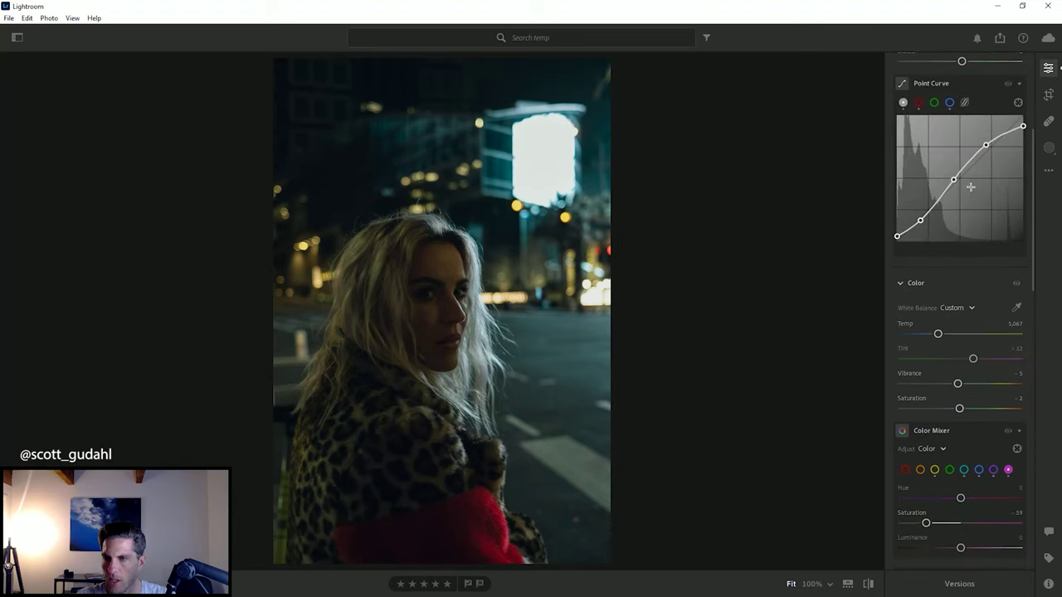
left_click(933, 105)
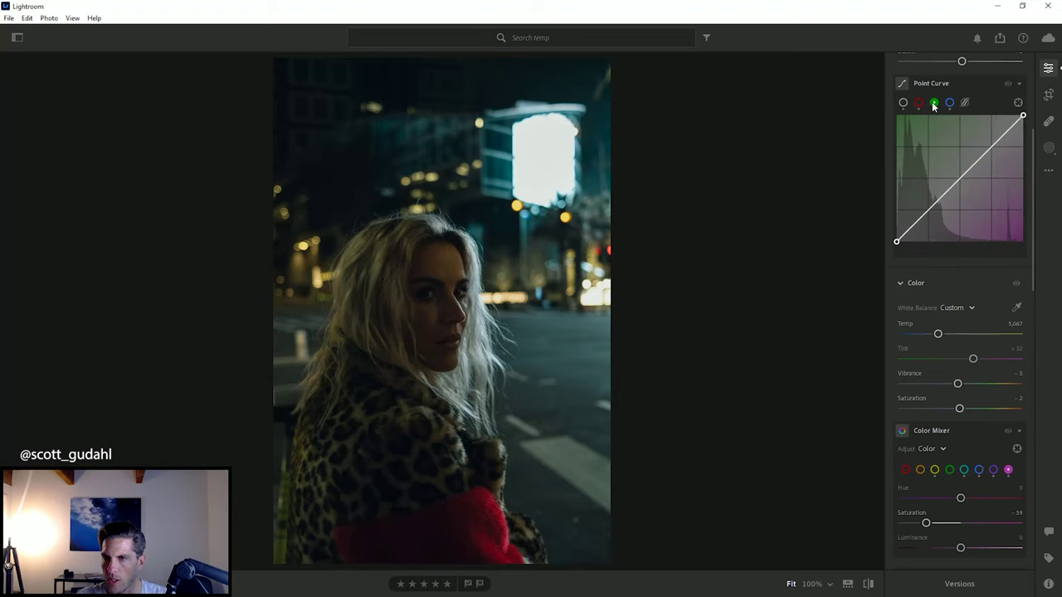
left_click(920, 103)
left_click(949, 103)
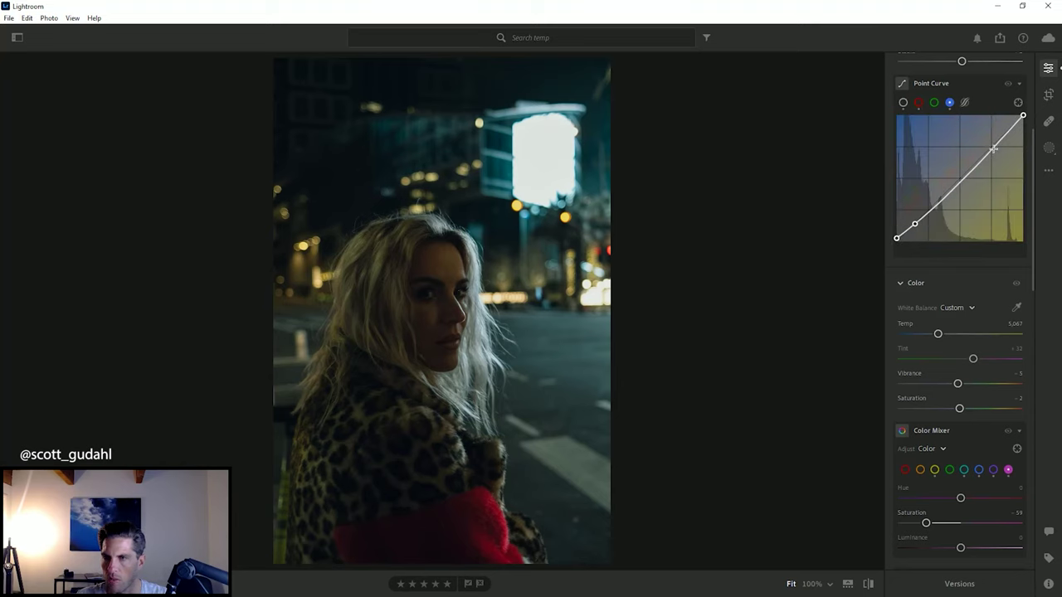
left_click_drag(963, 180, 968, 167)
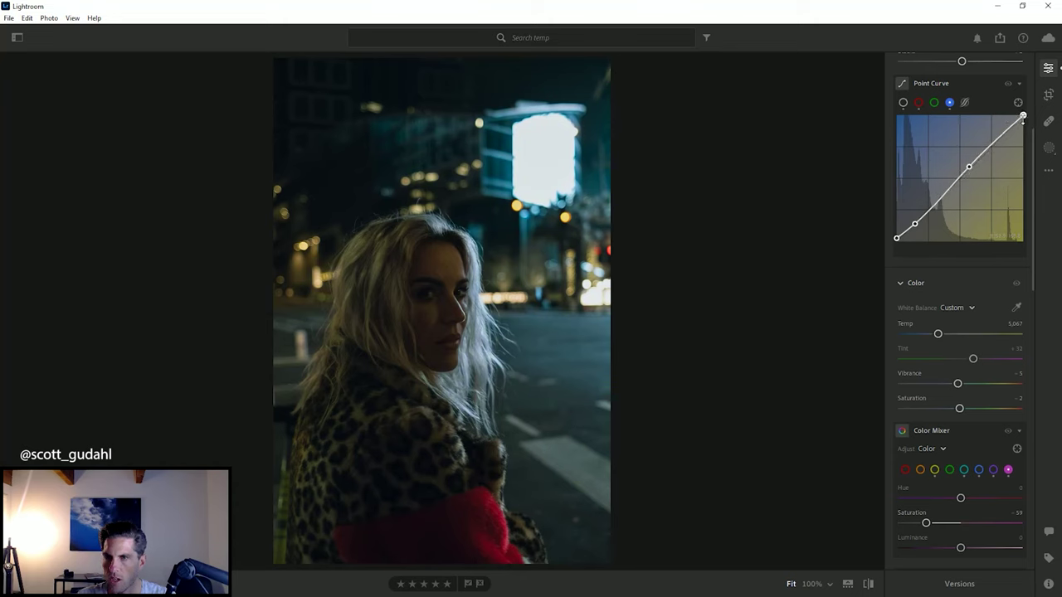
left_click_drag(1023, 116, 1035, 149)
left_click_drag(1034, 148, 1037, 129)
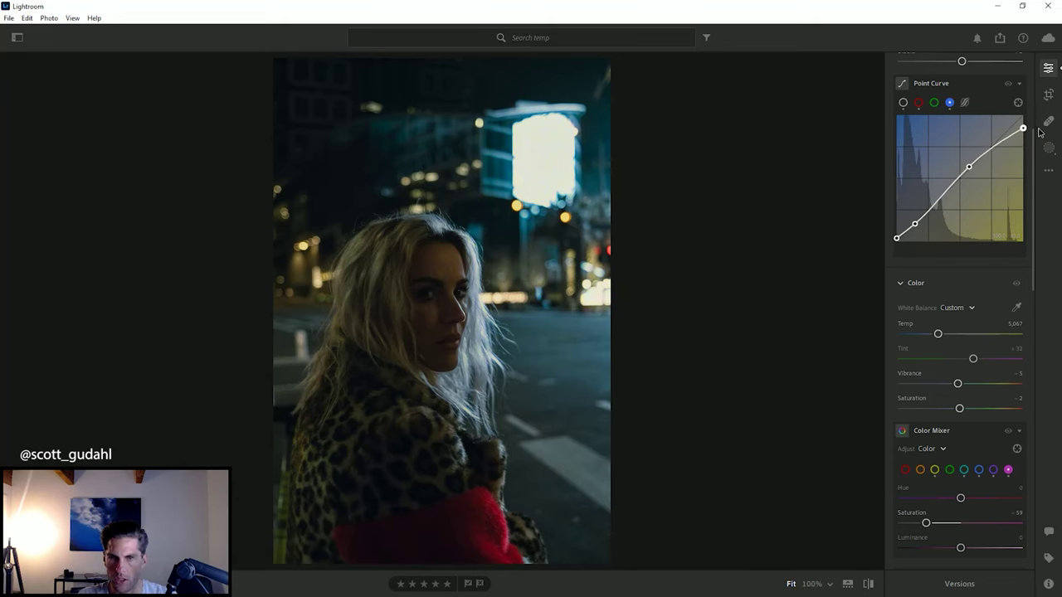
- Shift the red curve's highlight endpoint and compare against the original photo
left_click(920, 103)
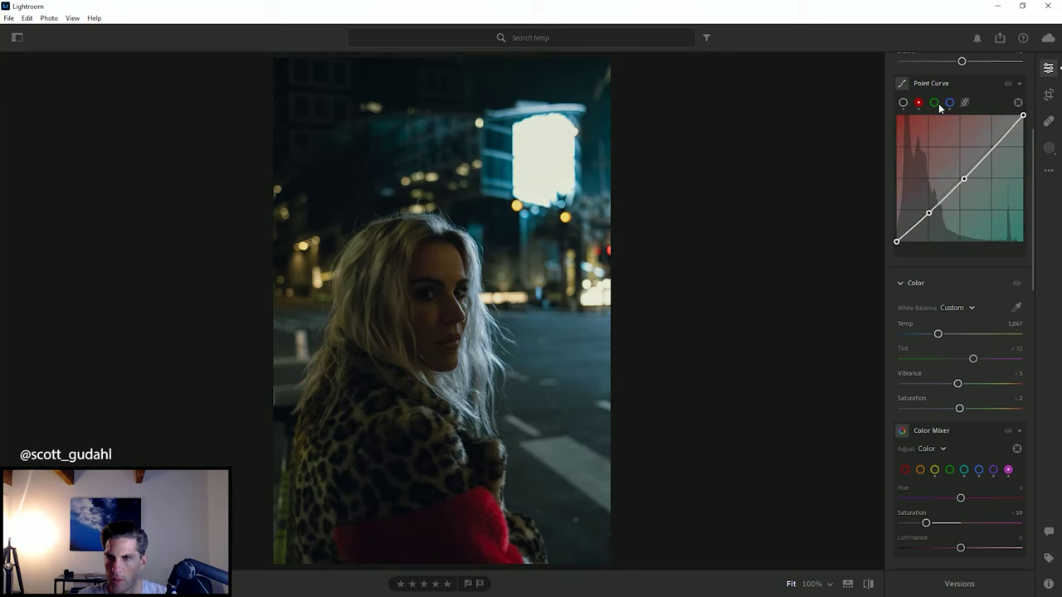
left_click_drag(1023, 113, 1020, 116)
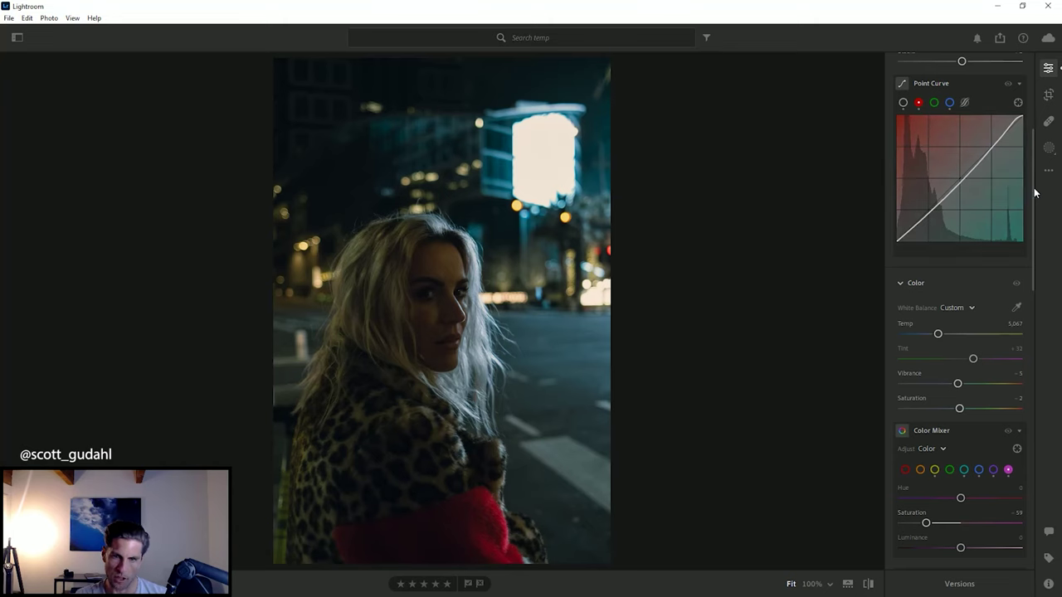
left_click(868, 584)
left_click(868, 584)
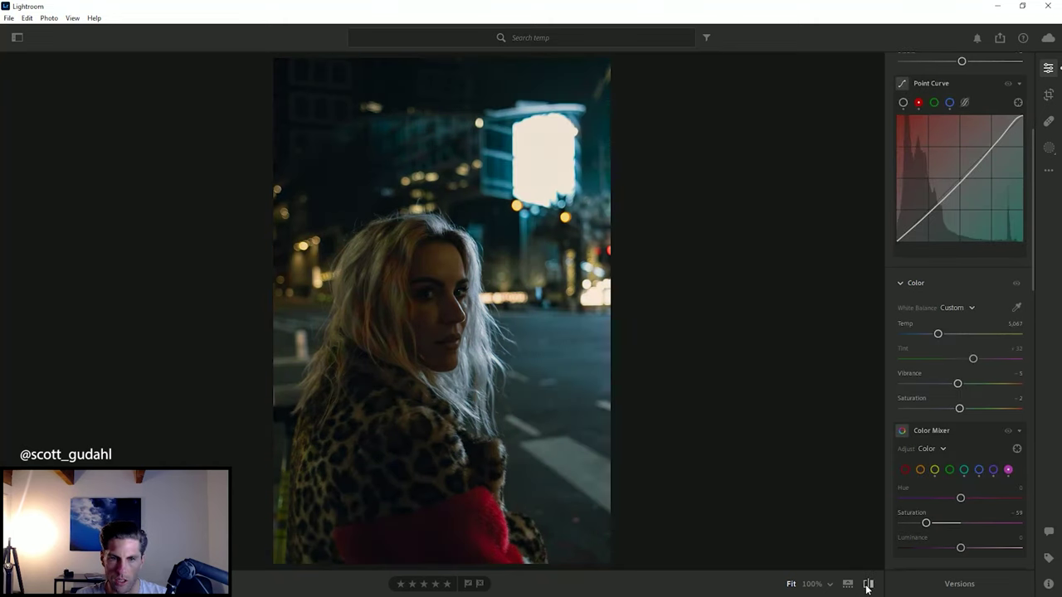
scroll(969, 380, "down", 6)
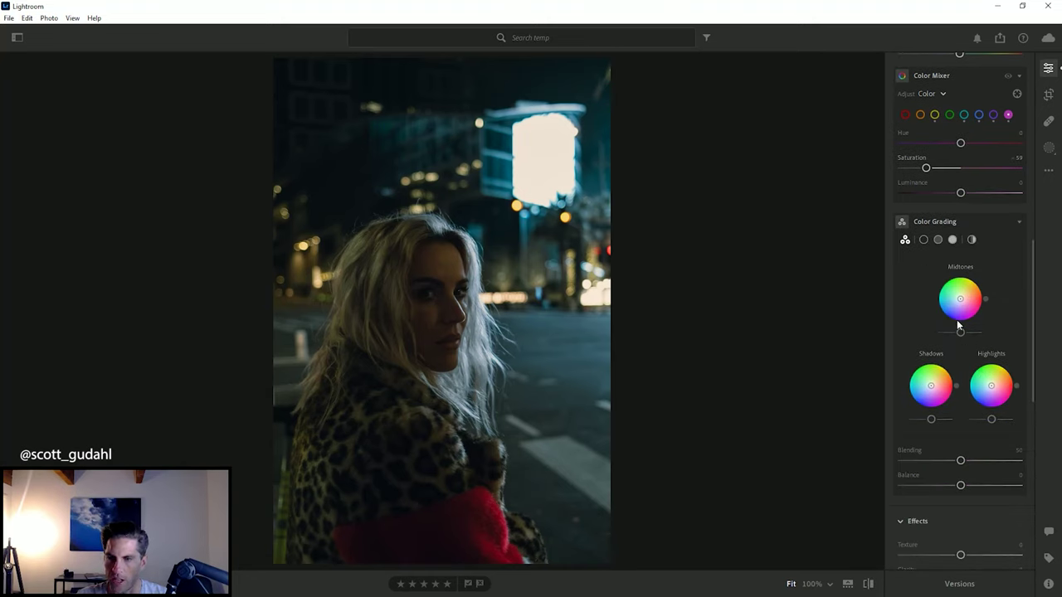
- Tint the shadows blue in Color Grading with slightly raised luminance
left_click(923, 239)
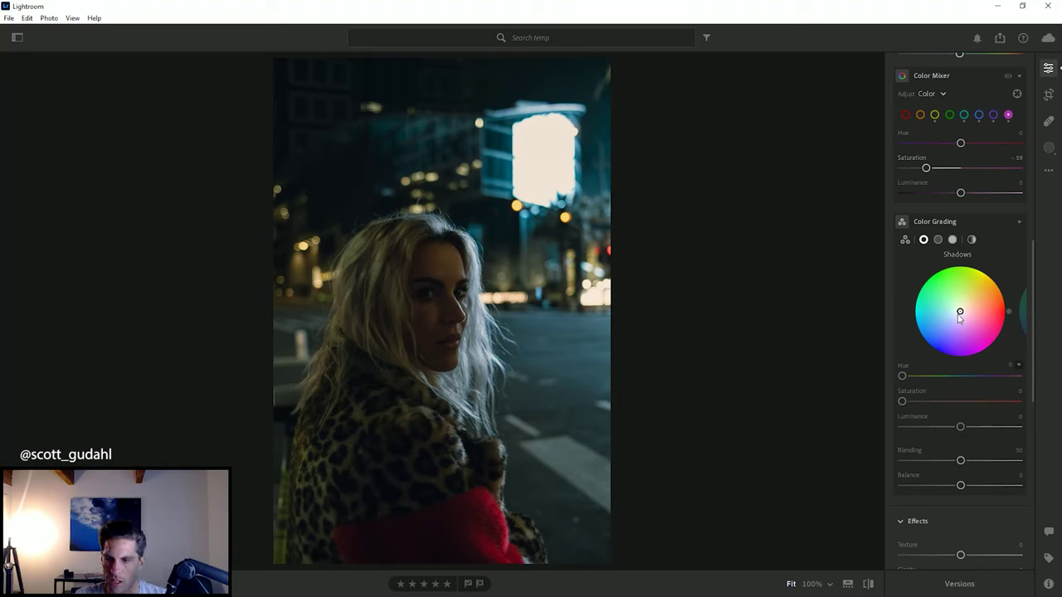
left_click_drag(960, 313, 953, 315)
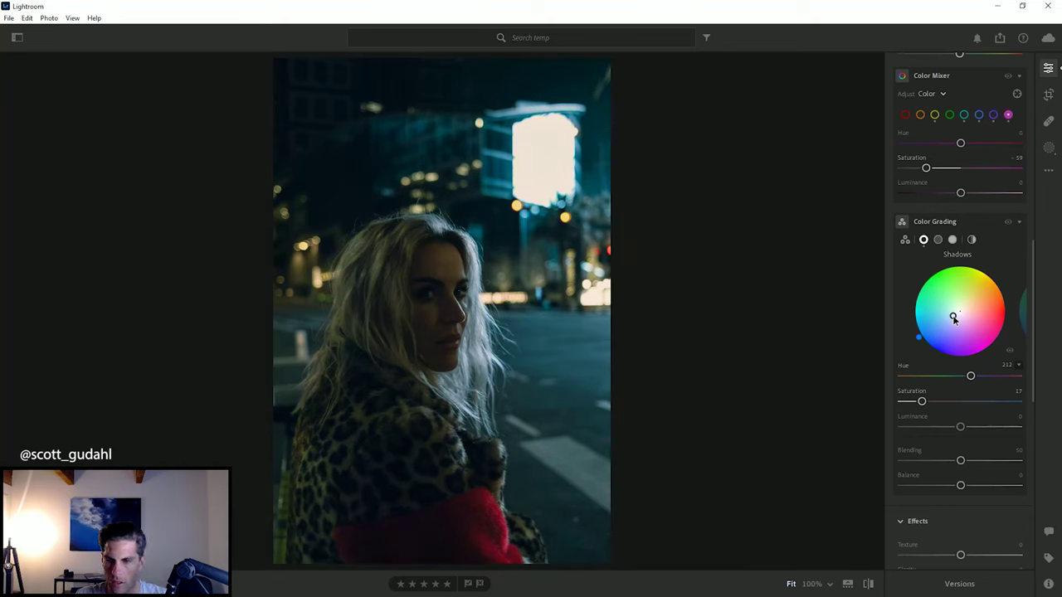
left_click_drag(960, 429, 964, 429)
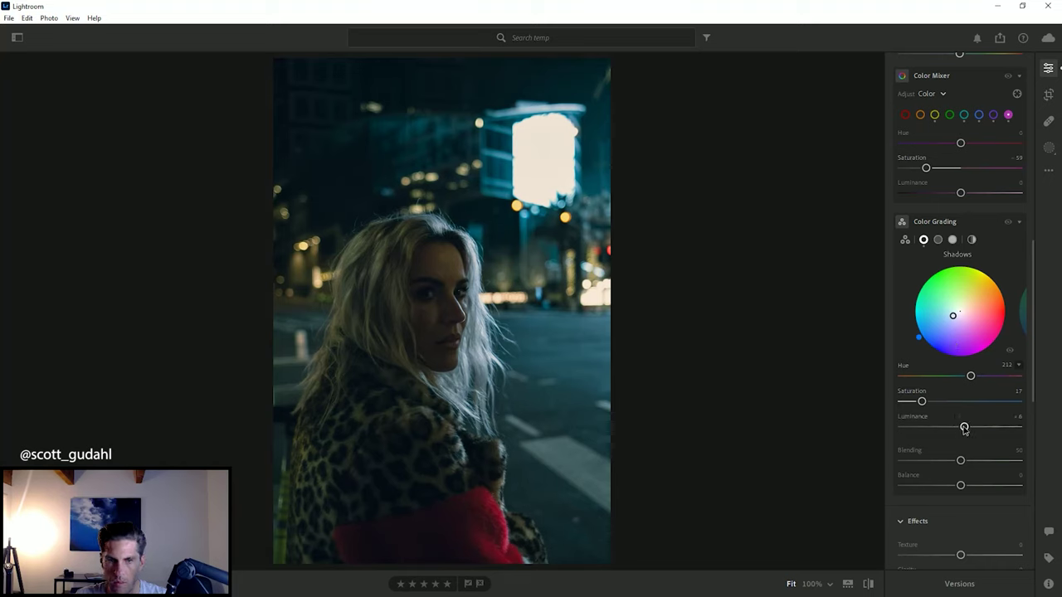
- Tint midtones teal and highlights orange (Hue 29, Saturation 29), with Blending 48
left_click(937, 240)
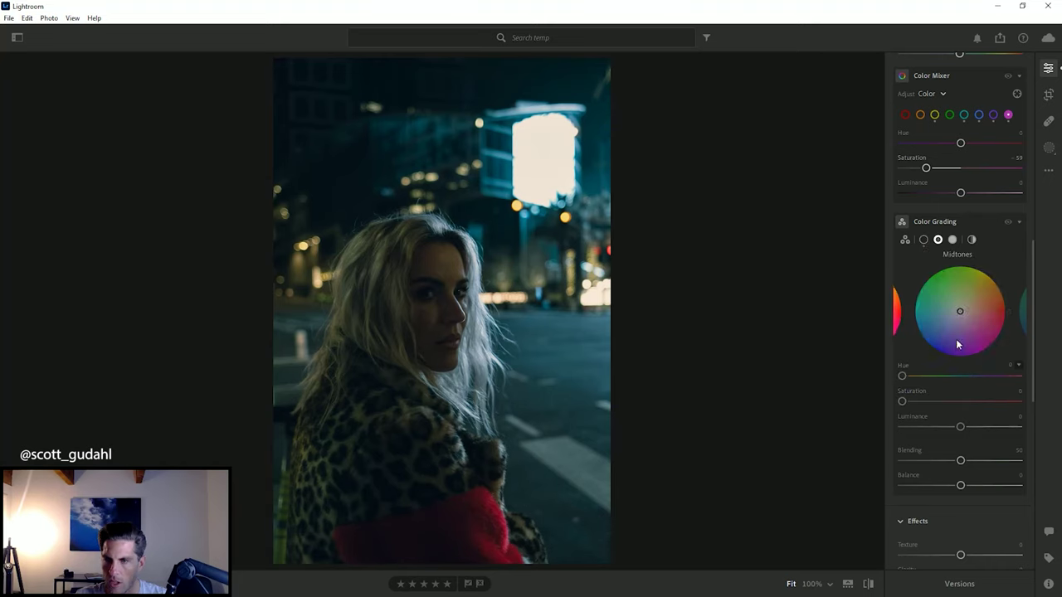
left_click_drag(960, 314, 957, 312)
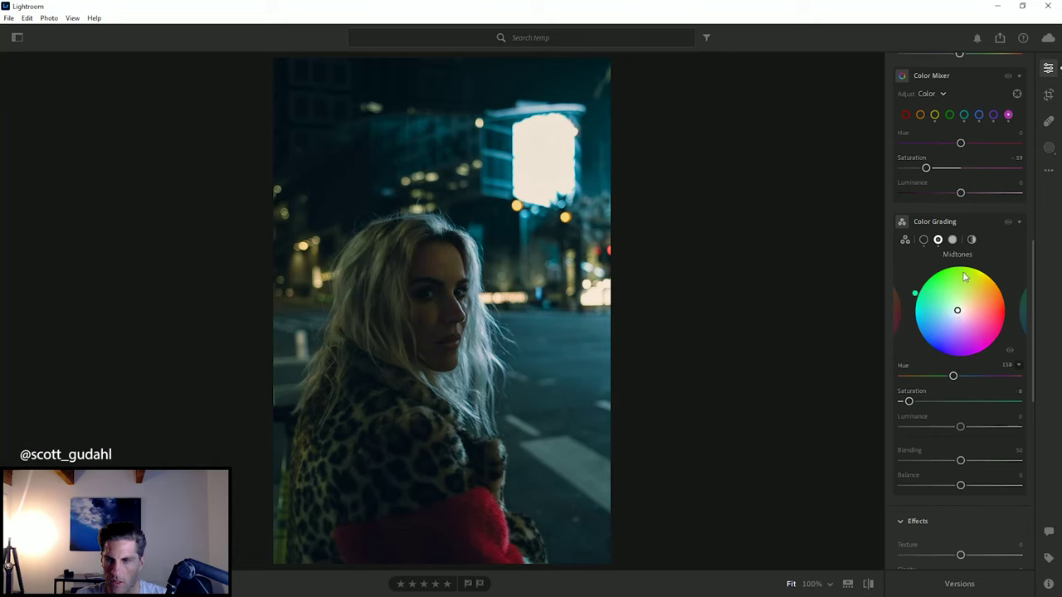
left_click(952, 240)
left_click_drag(960, 311, 973, 307)
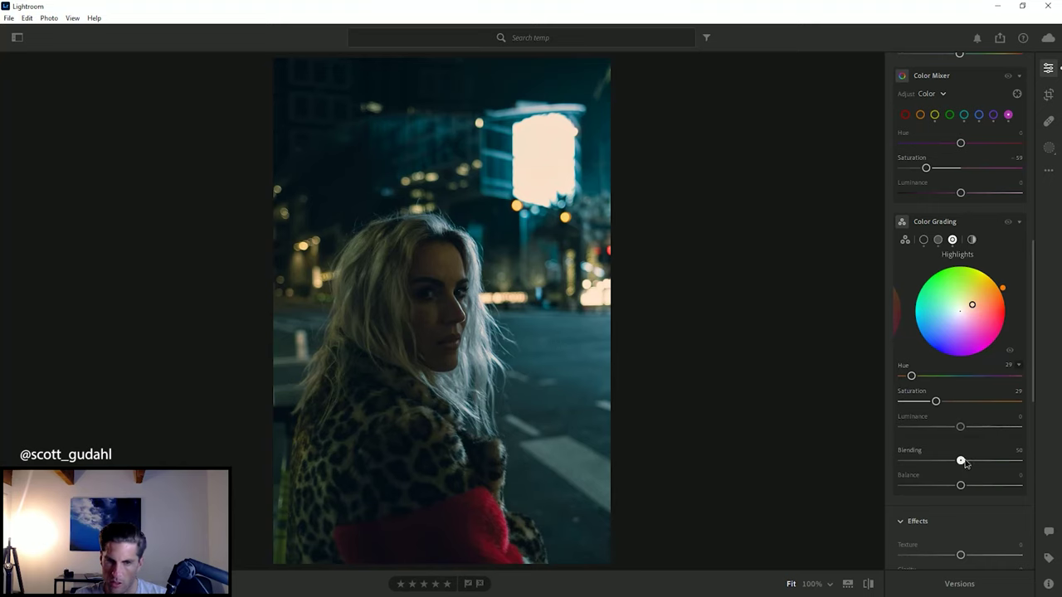
left_click_drag(961, 461, 960, 488)
- Set Effects to Vignette -20, Grain 31 and Clarity -14
scroll(923, 472, "down", 3)
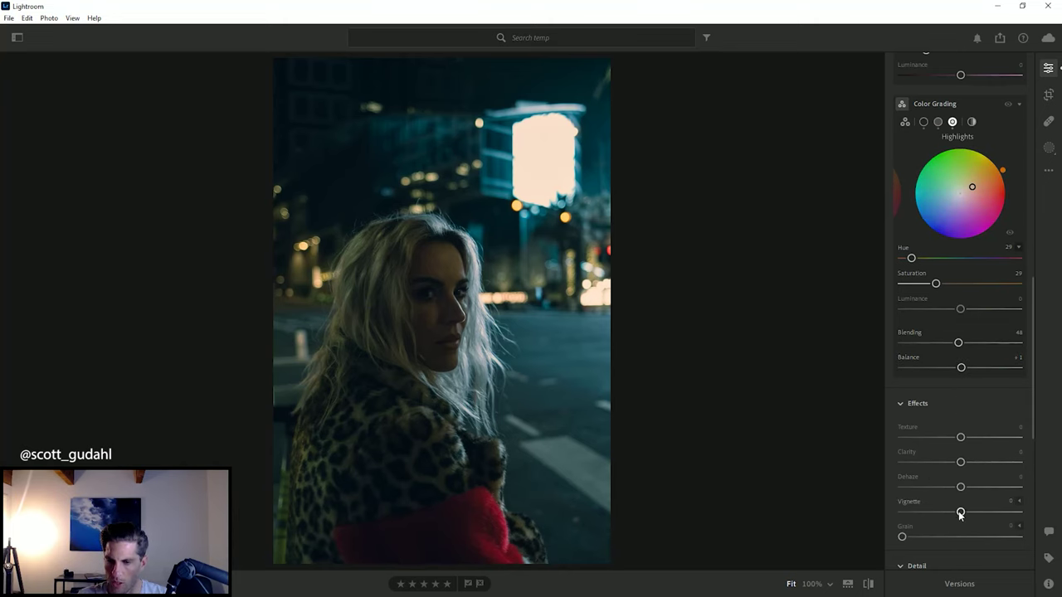
left_click_drag(960, 514, 949, 516)
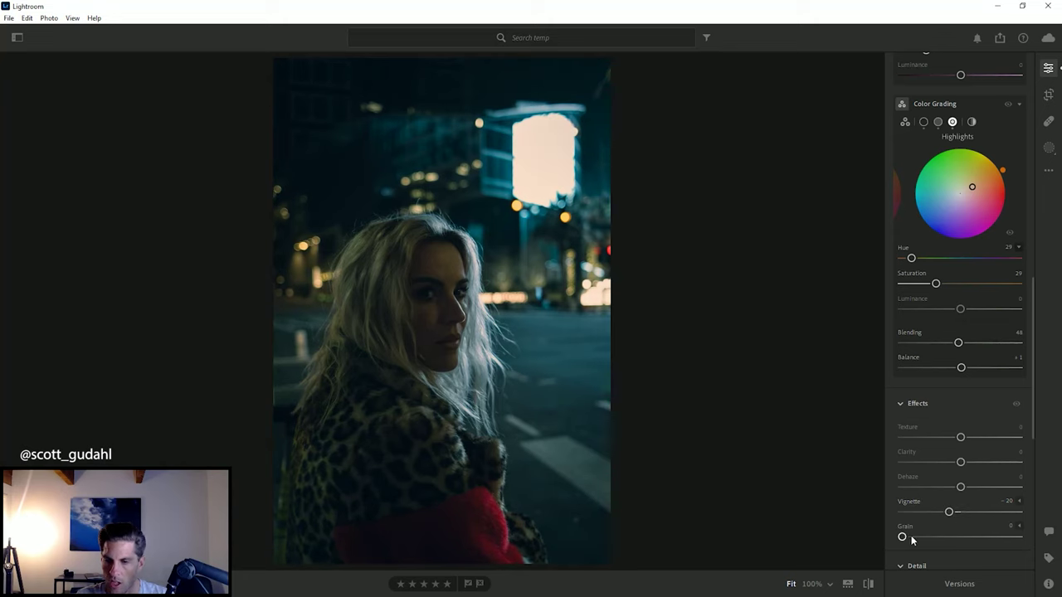
left_click_drag(903, 537, 940, 539)
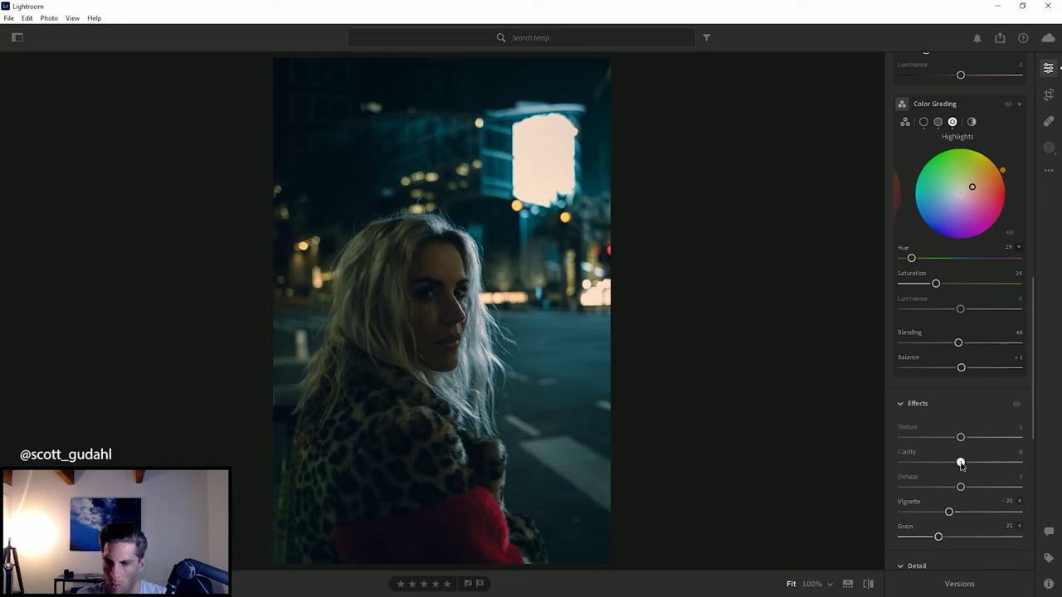
left_click_drag(960, 462, 954, 490)
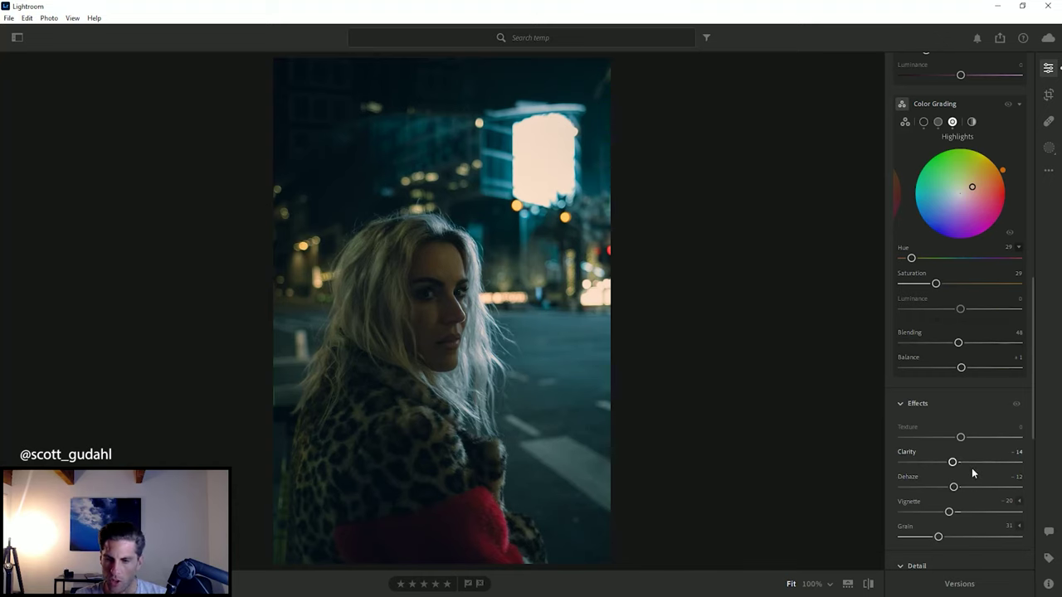
- Drop Detail Sharpening from 40 to 0
scroll(972, 468, "down", 3)
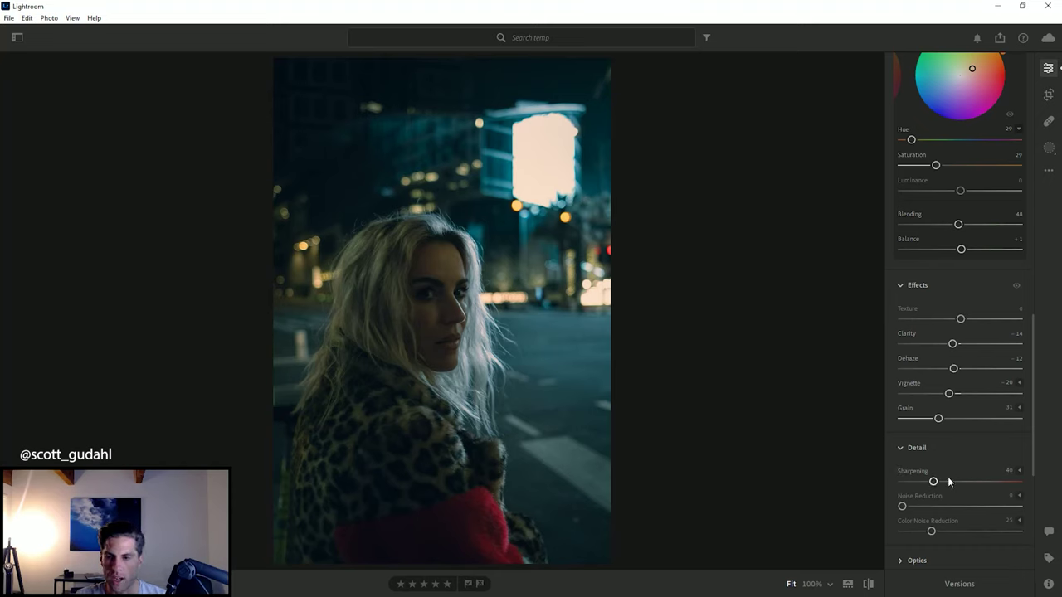
left_click_drag(934, 482, 875, 495)
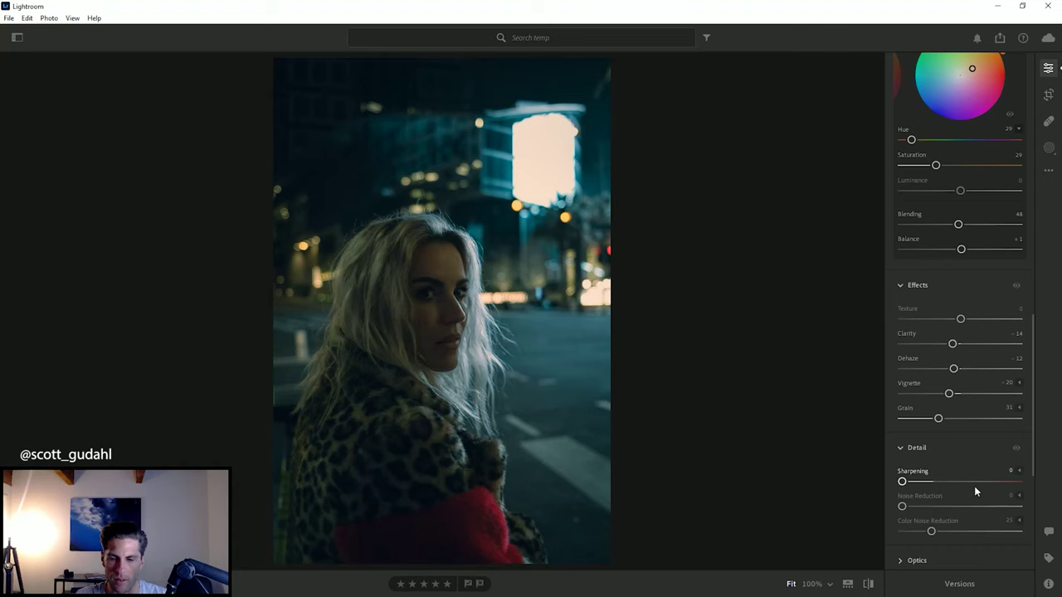
scroll(974, 486, "down", 2)
scroll(973, 484, "down", 2)
scroll(973, 481, "up", 2)
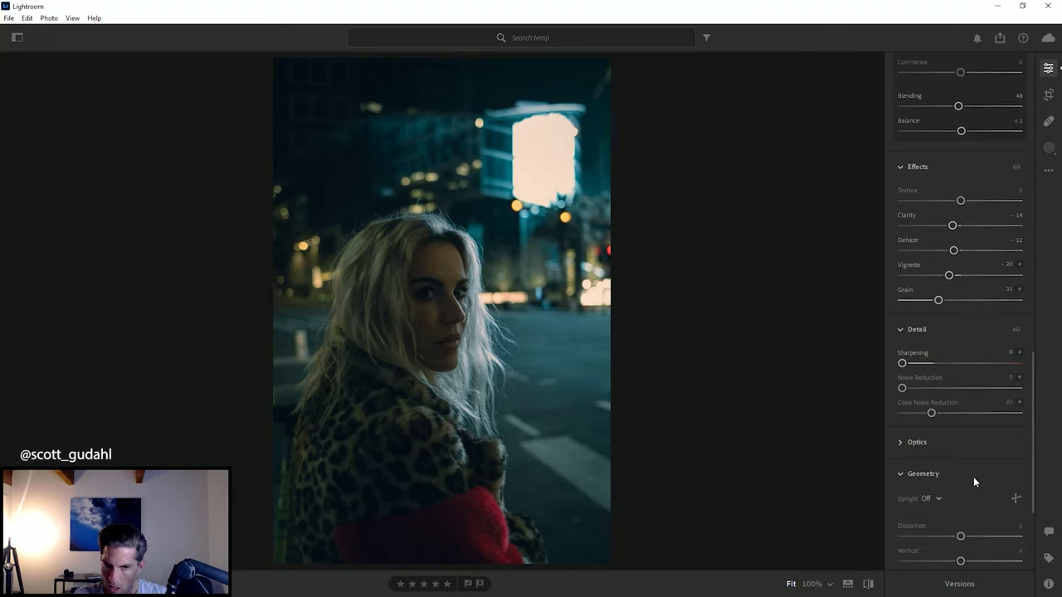
scroll(946, 291, "up", 10)
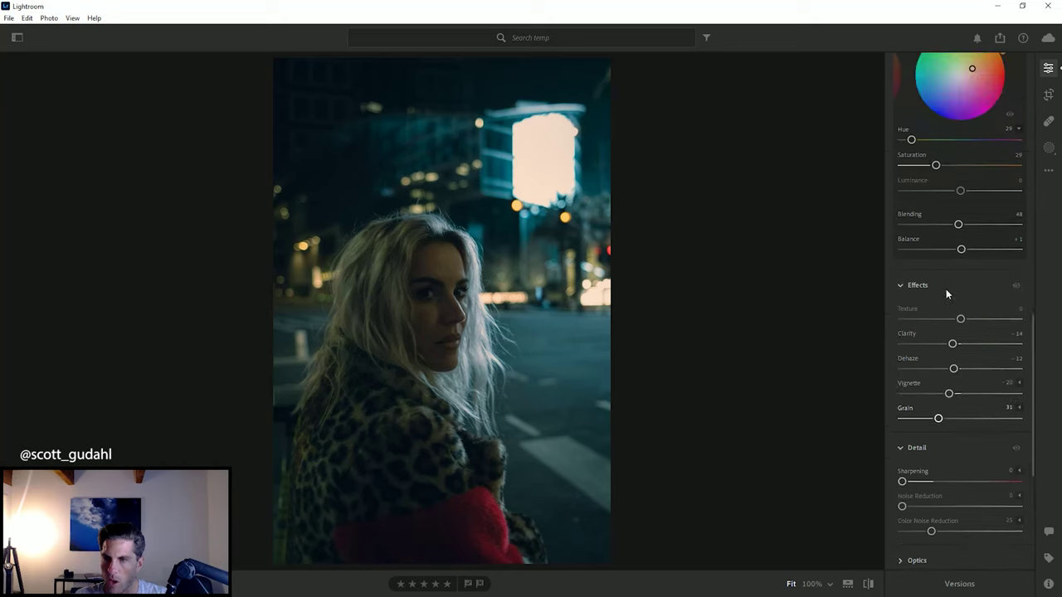
- Raise Exposure to +0.19, lower Contrast to -24 and select the RGB tone curve
scroll(954, 296, "up", 3)
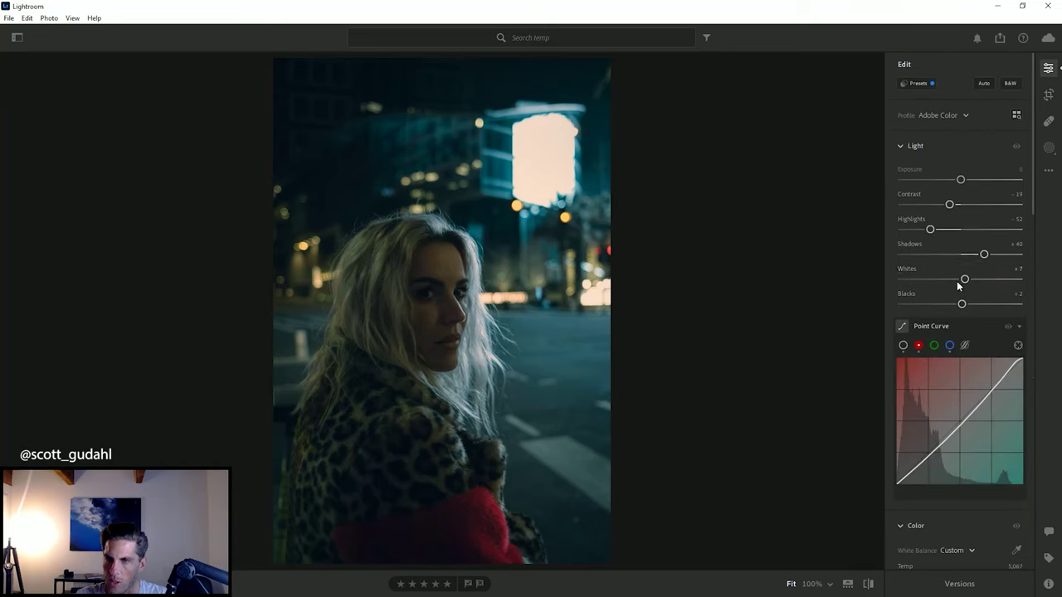
left_click_drag(959, 179, 946, 205)
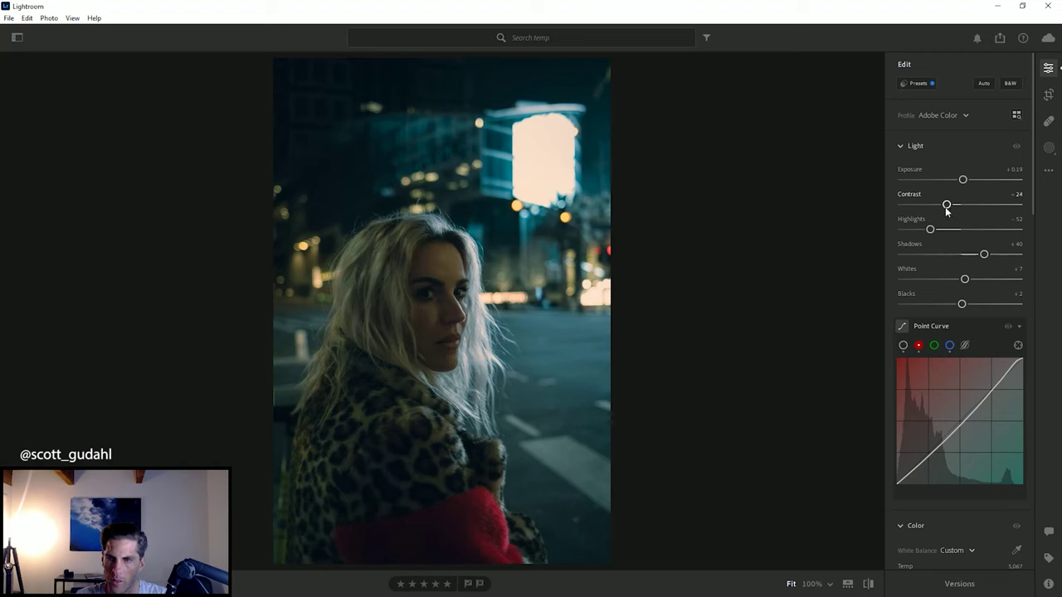
left_click(903, 346)
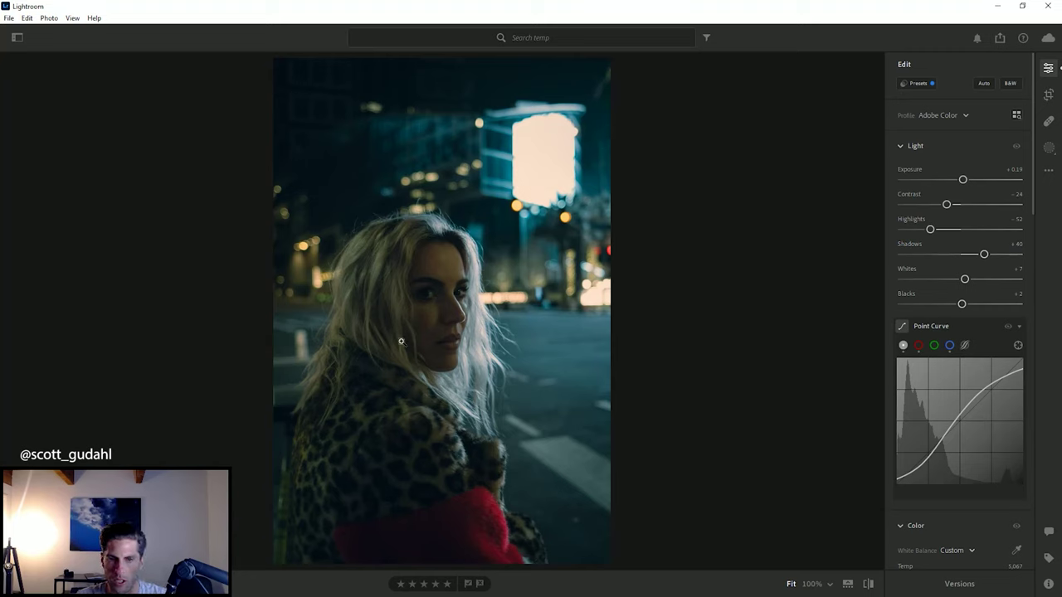
- Add a radial gradient mask centred on the woman's face at Exposure +0.28
left_click(1048, 148)
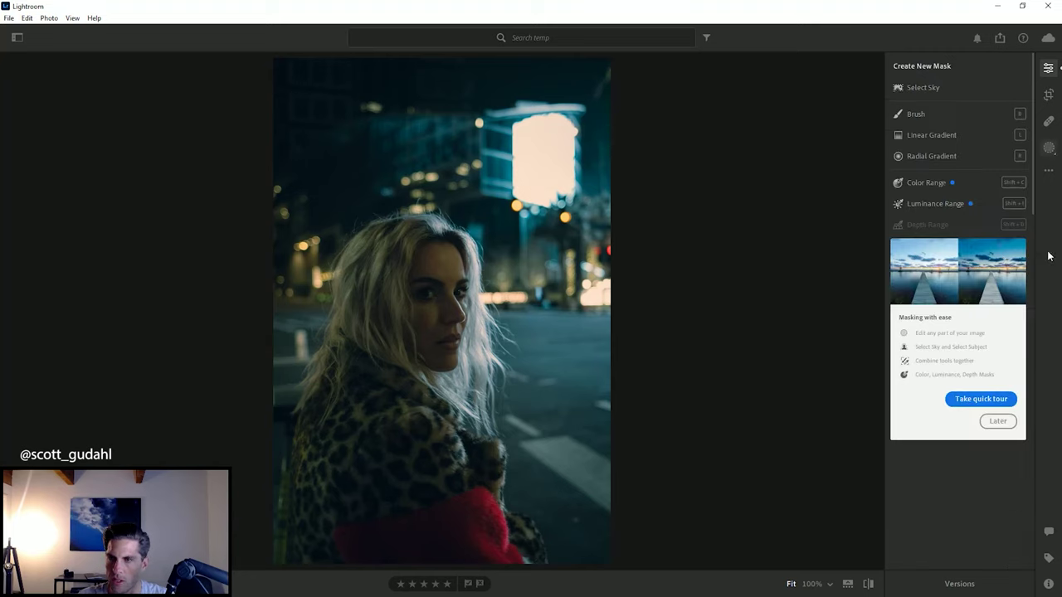
left_click(930, 179)
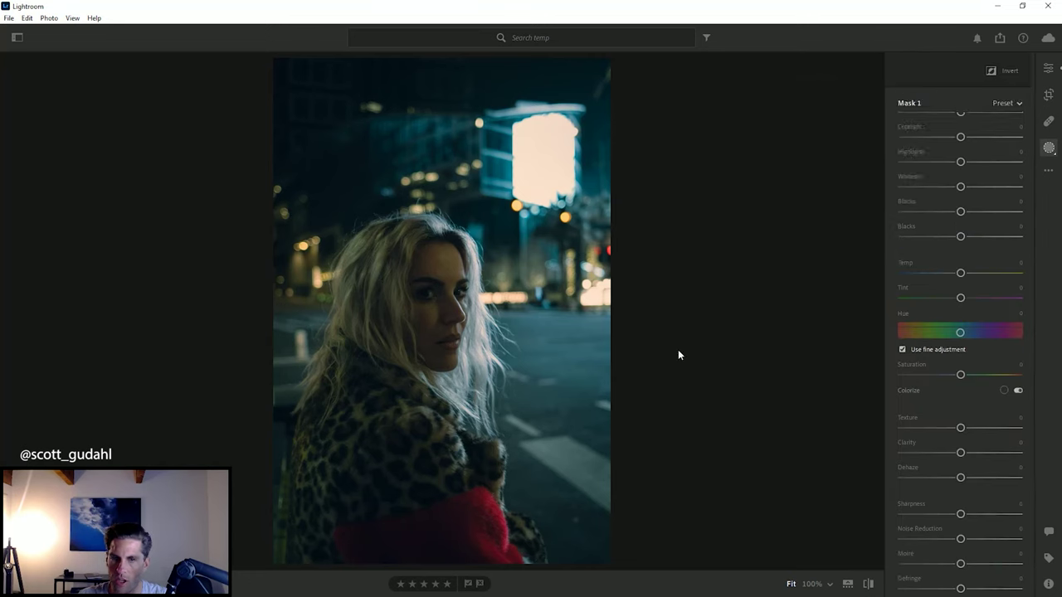
left_click_drag(399, 295, 484, 391)
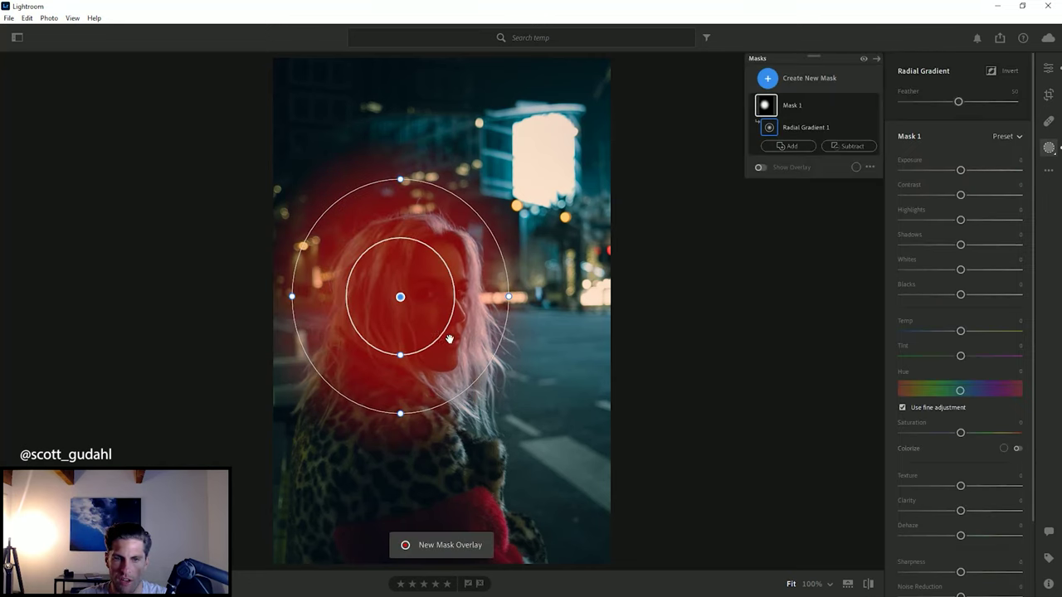
left_click_drag(398, 296, 415, 310)
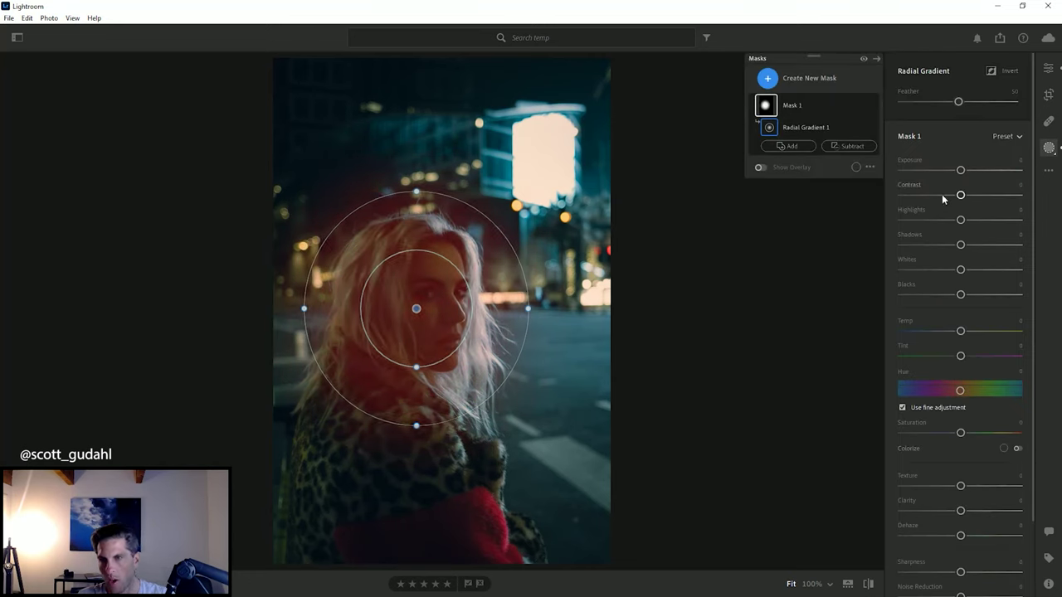
left_click(961, 171)
left_click_drag(961, 171, 962, 246)
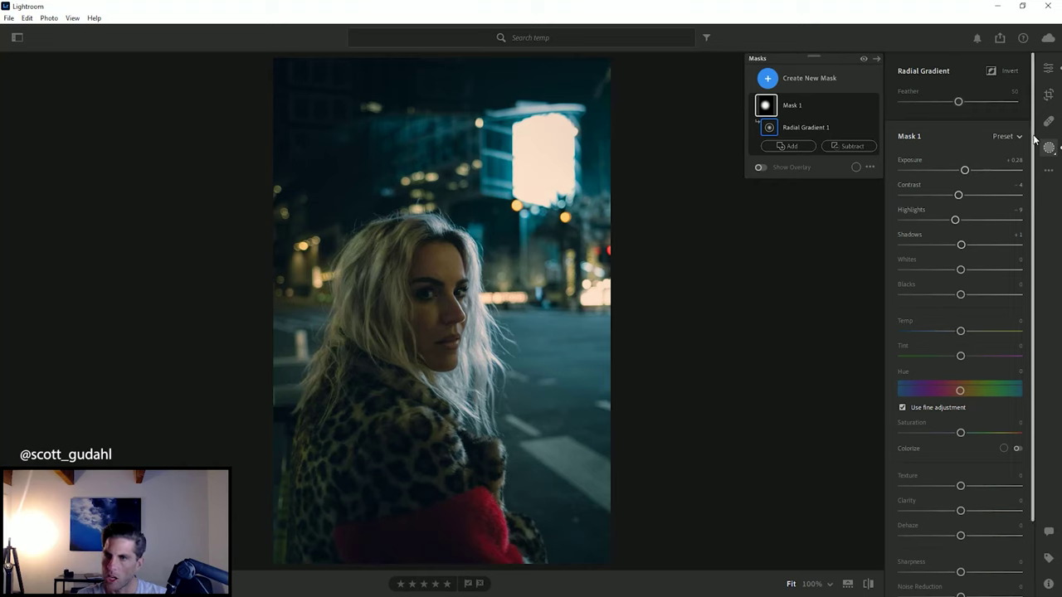
- Add a linear gradient mask across the lower-left and darken it to −0.28 exposure
left_click(769, 79)
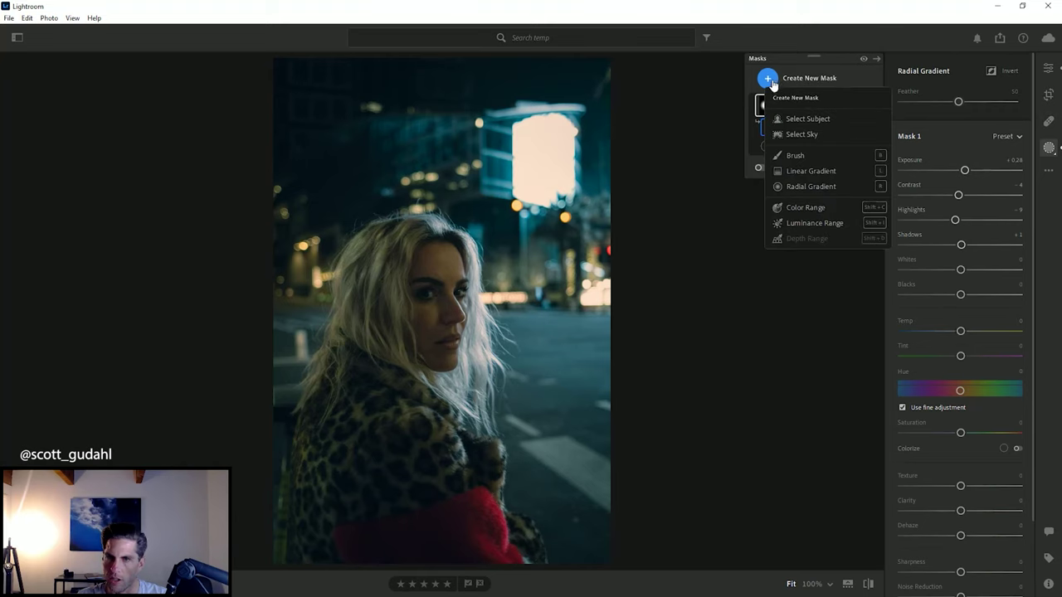
left_click(816, 172)
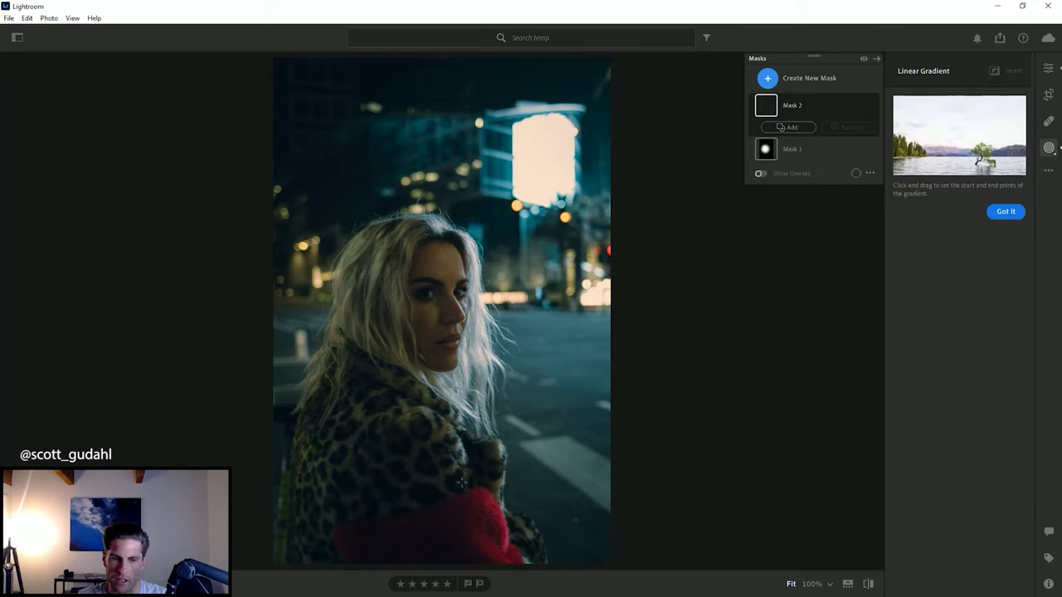
left_click_drag(337, 553, 434, 308)
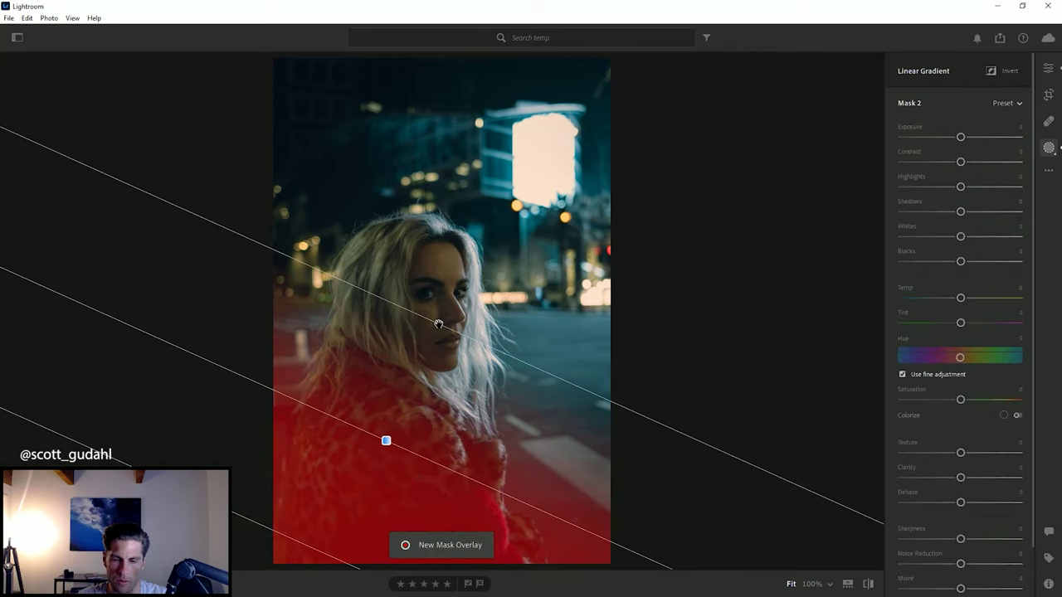
left_click_drag(960, 138, 960, 189)
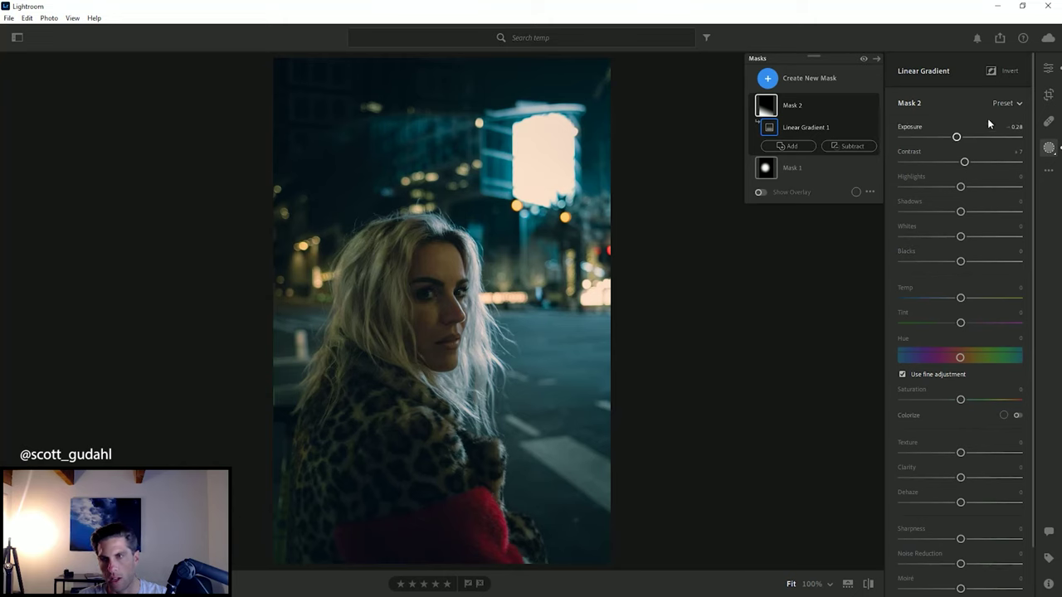
- Add a second diagonal linear gradient at +0.20 exposure, then return to the Edit panel
left_click(770, 81)
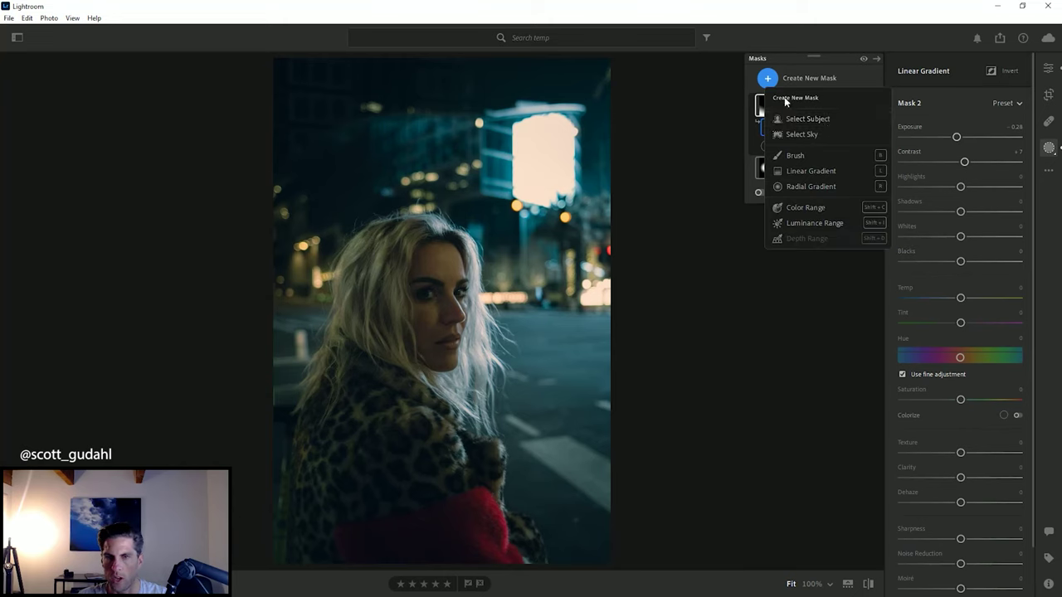
left_click(803, 170)
left_click_drag(589, 153, 375, 449)
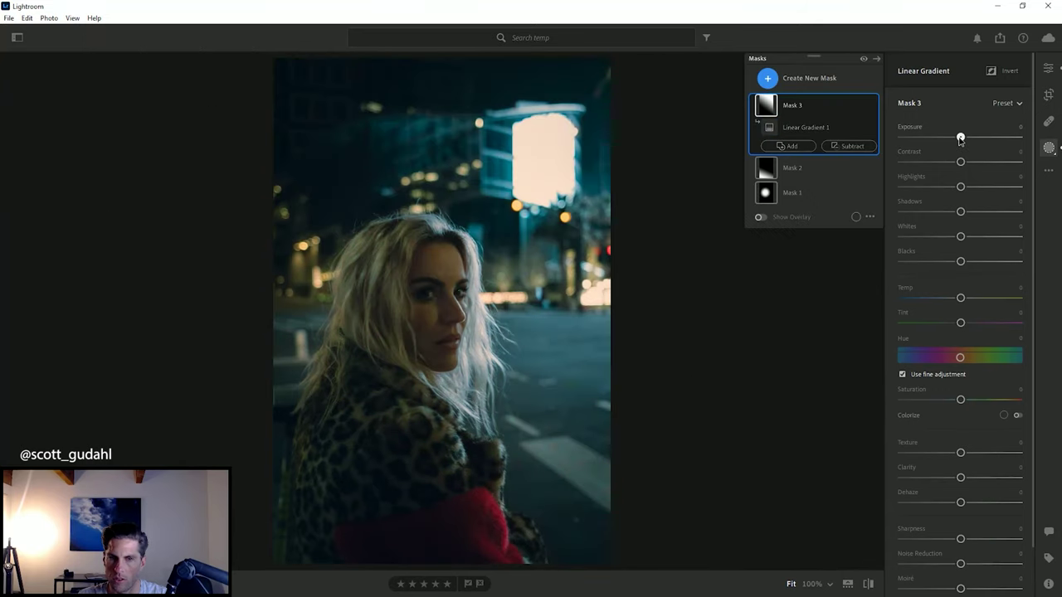
left_click_drag(960, 137, 961, 138)
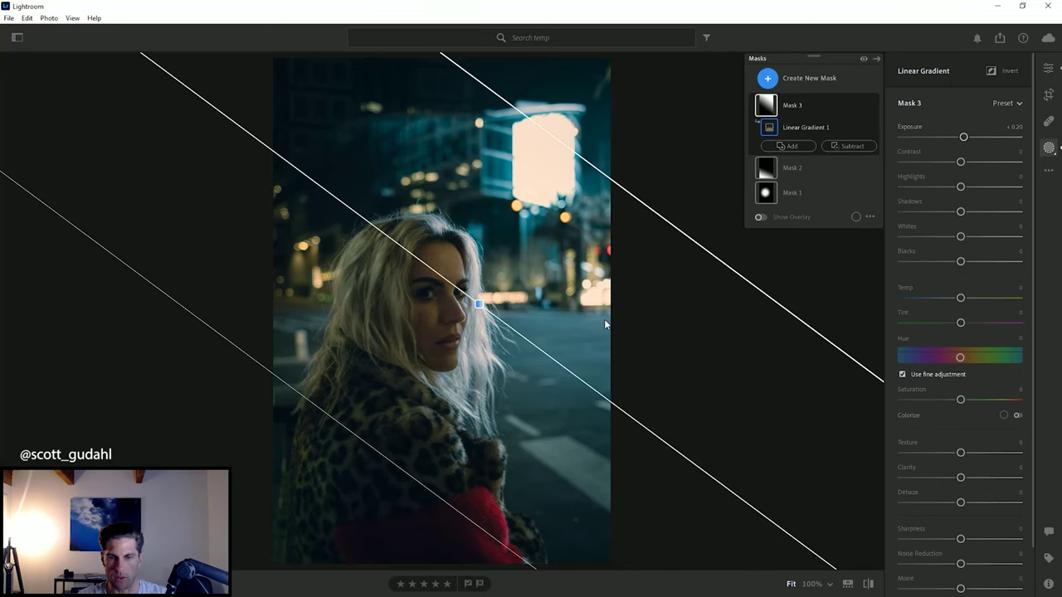
left_click(1049, 68)
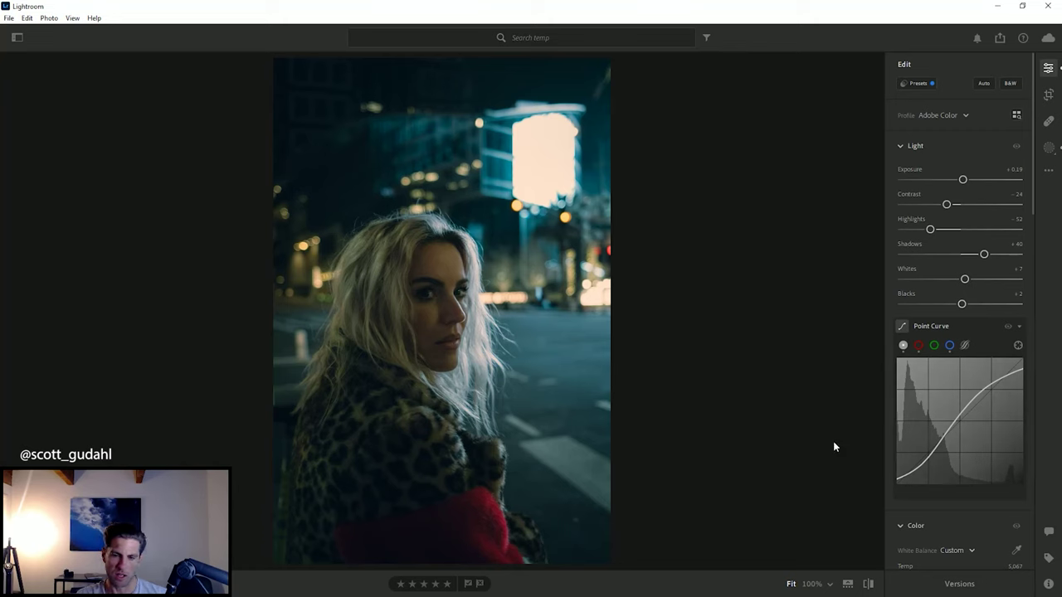
left_click(869, 584)
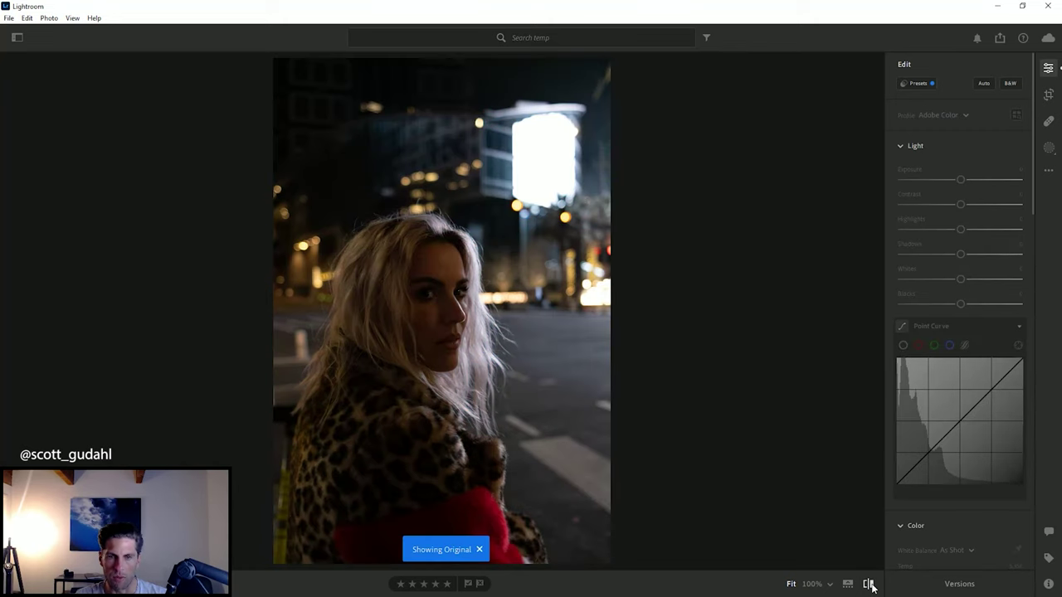
left_click(869, 584)
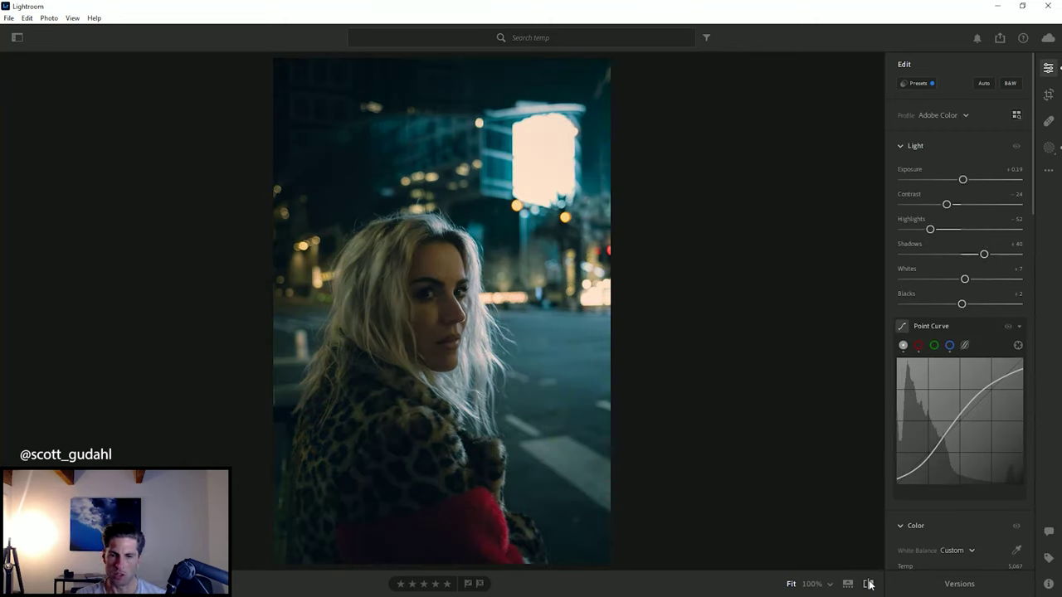
left_click(868, 584)
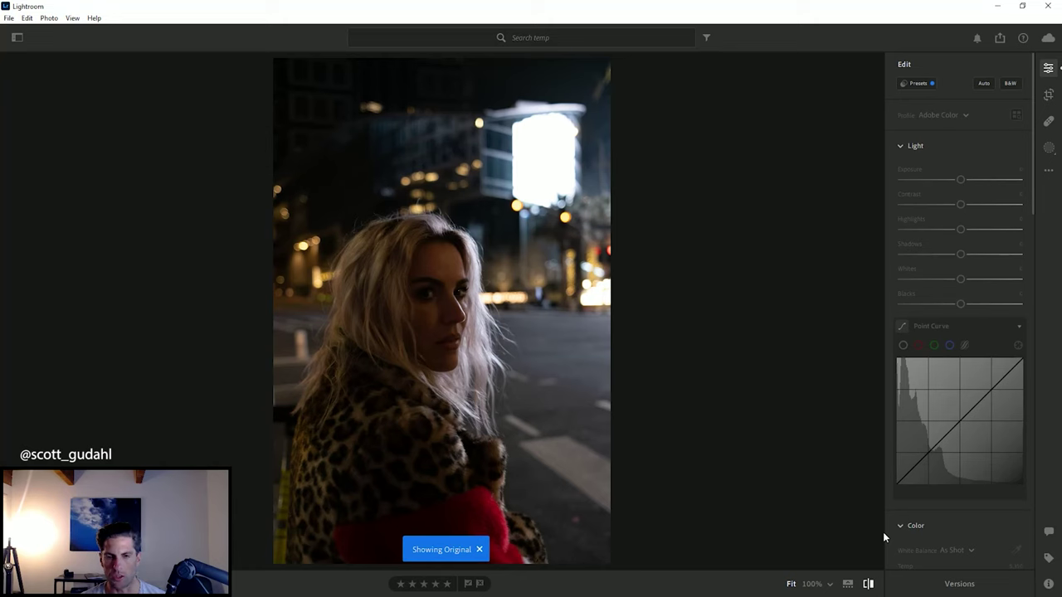
left_click(869, 584)
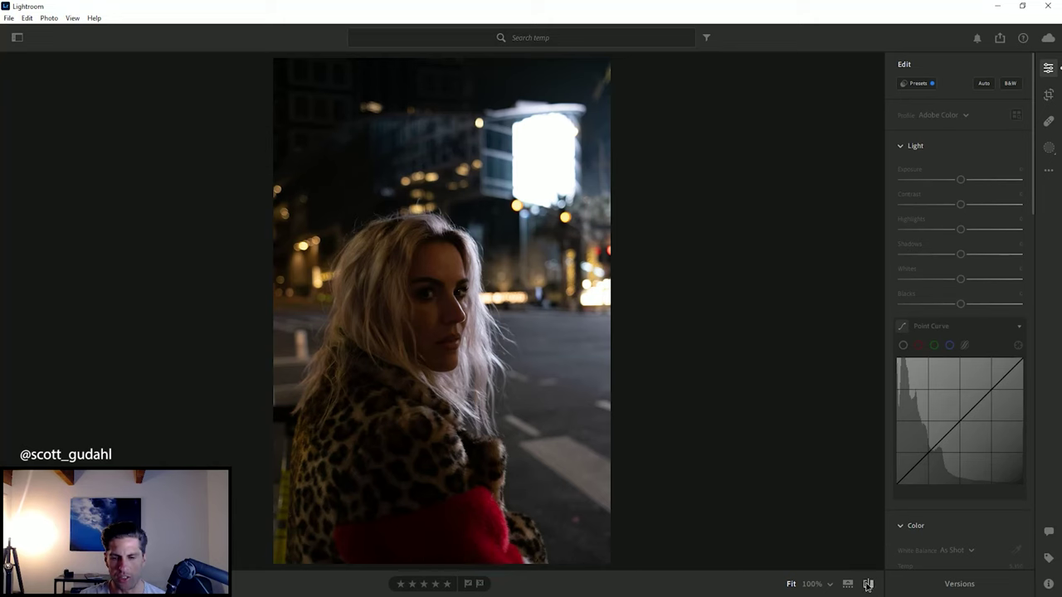